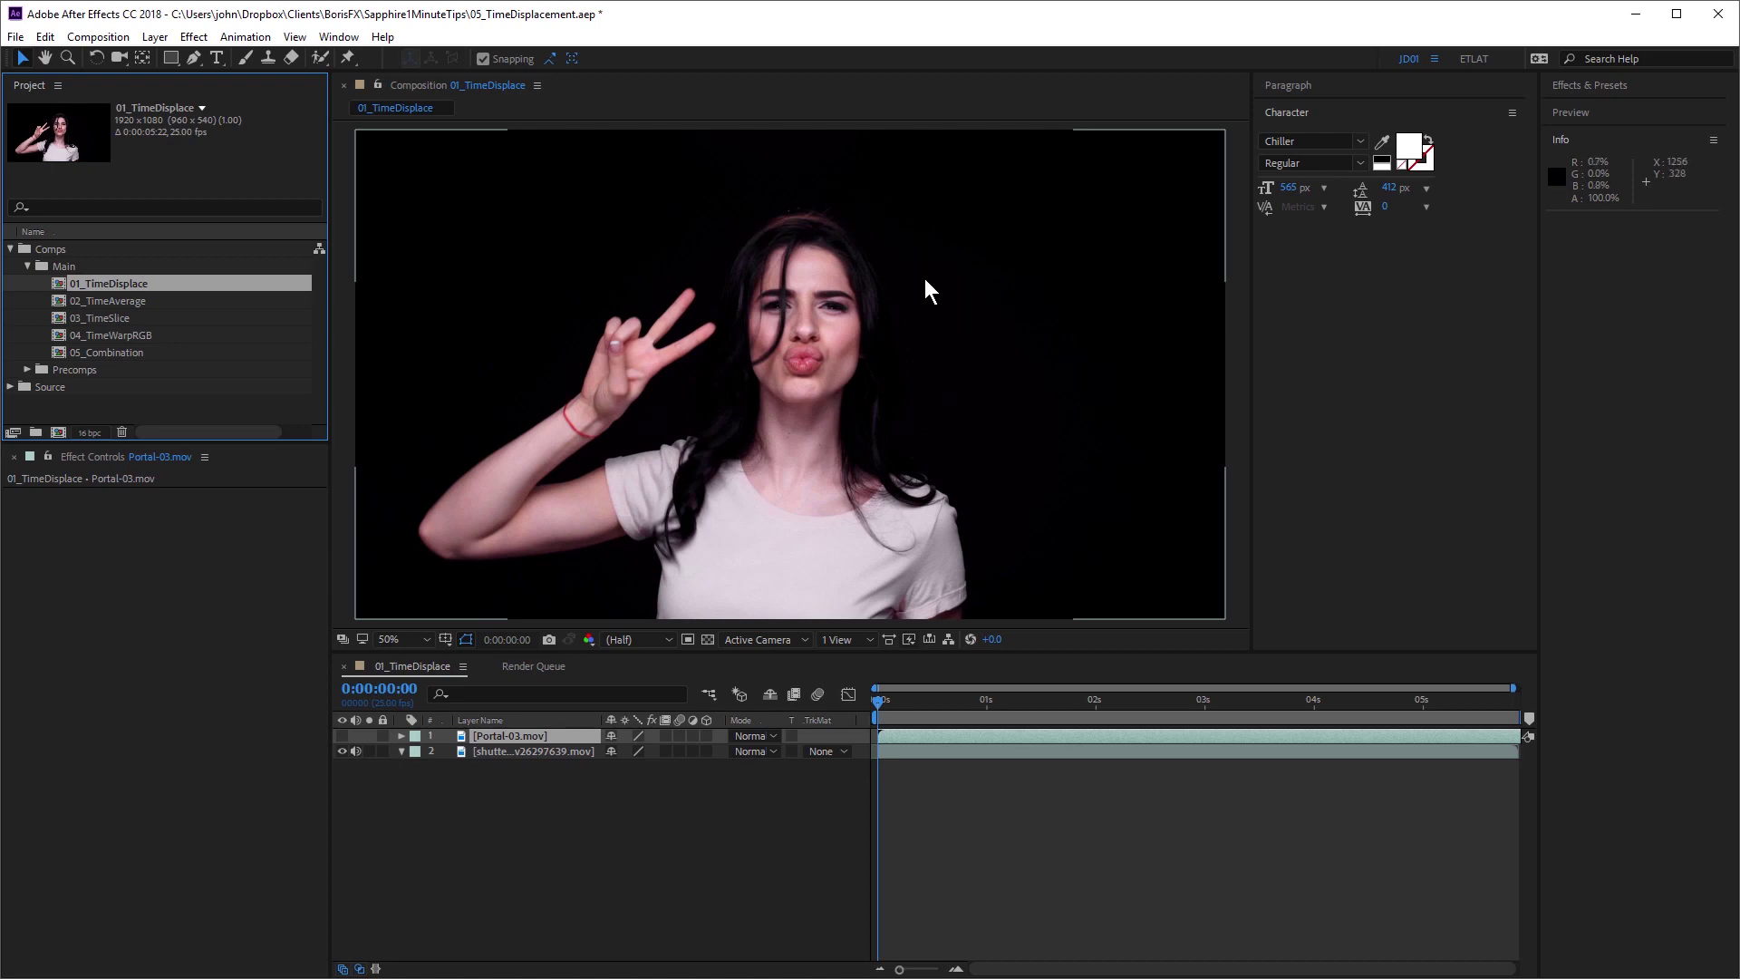
Step: Apply Sapphire Time > S_TimeDisplace, found by searching 'timedi', to the woman clip, then scrub it
{"action": "left_click", "coordinate": [571, 751]}
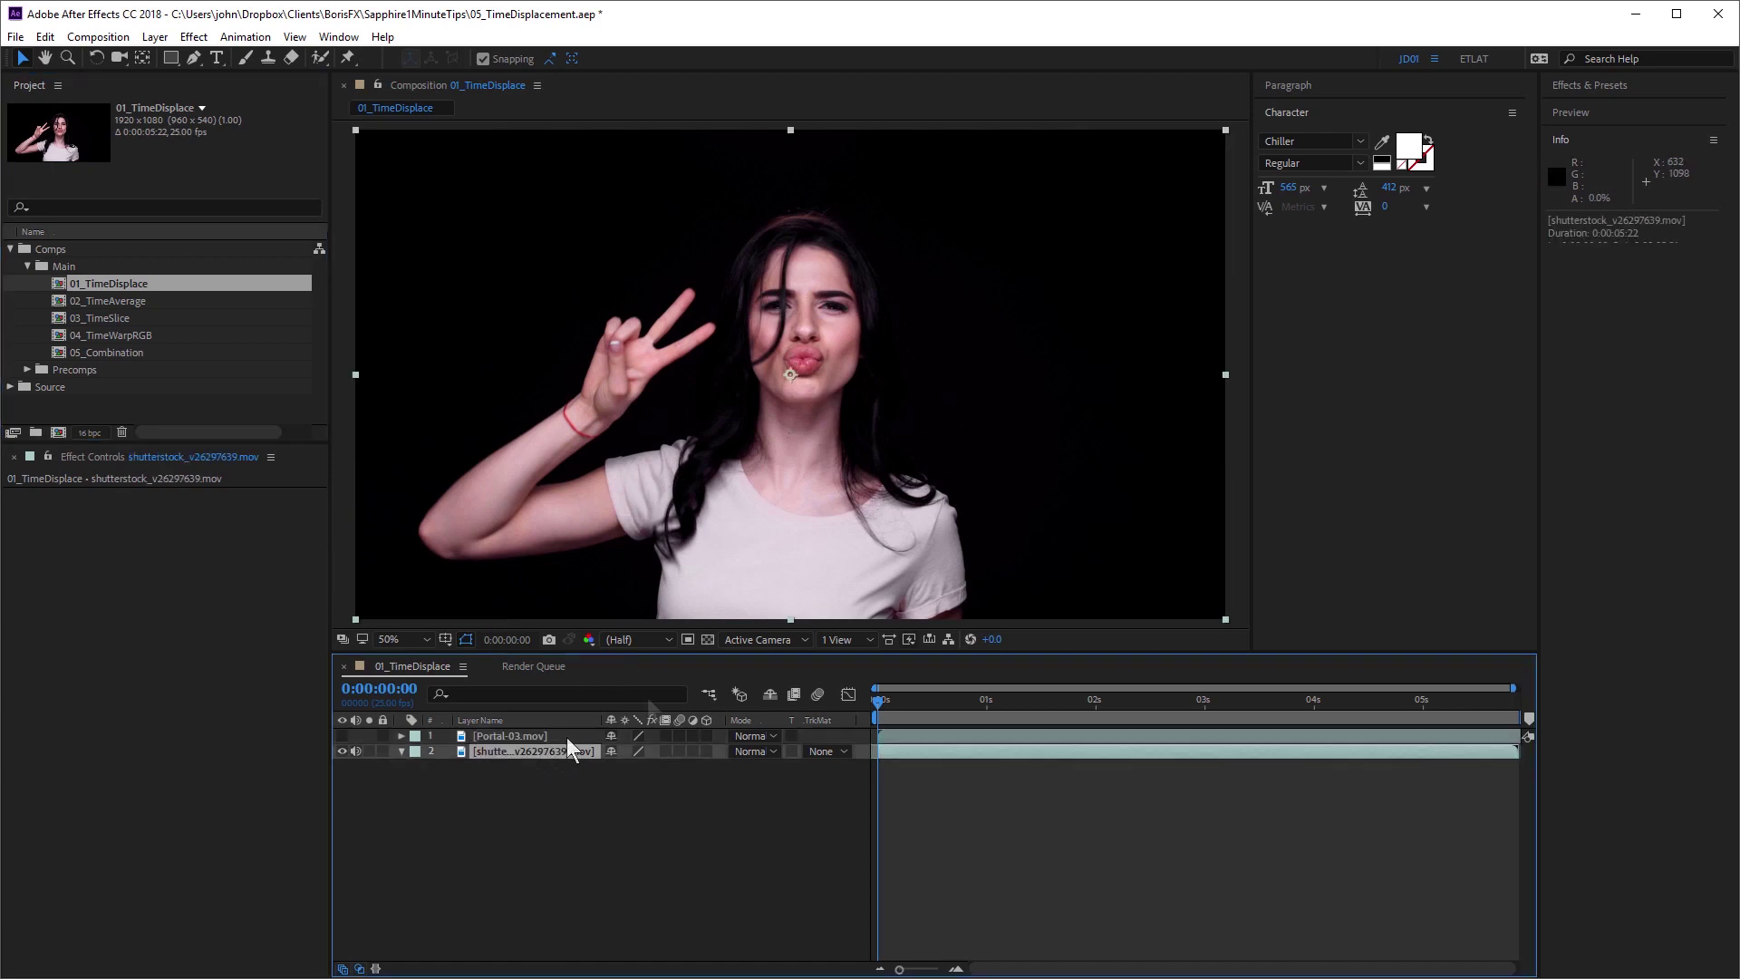
{"action": "left_click", "coordinate": [1571, 84]}
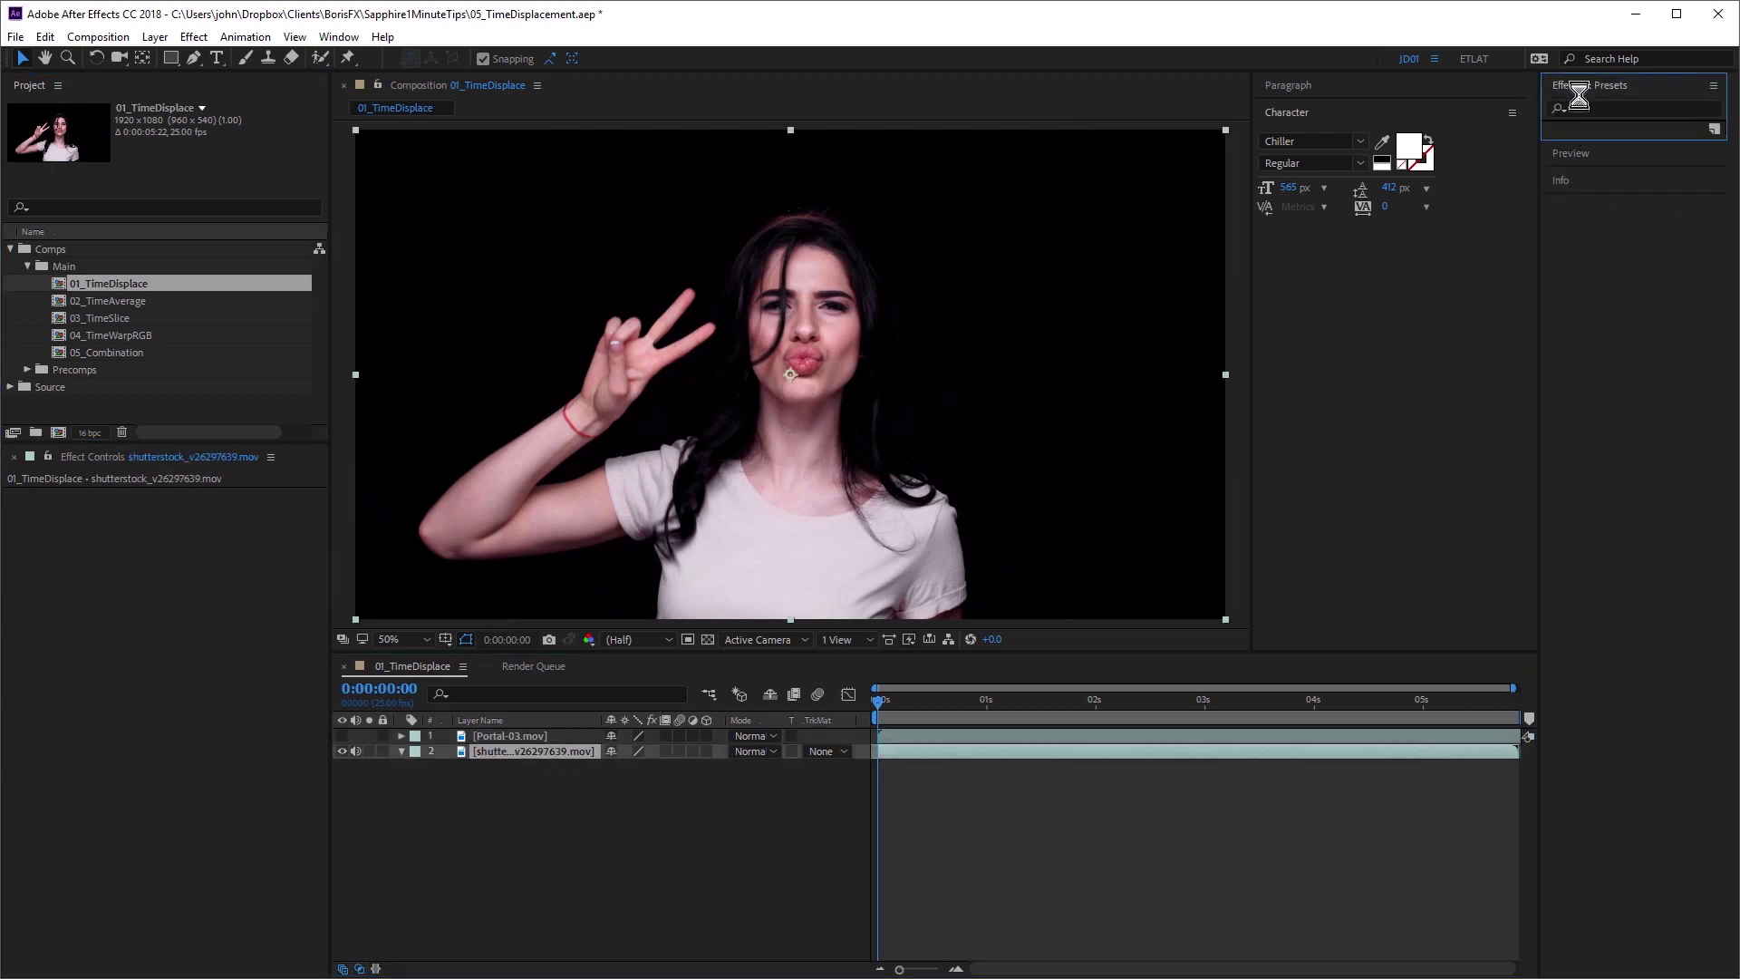
{"action": "left_click", "coordinate": [1588, 107]}
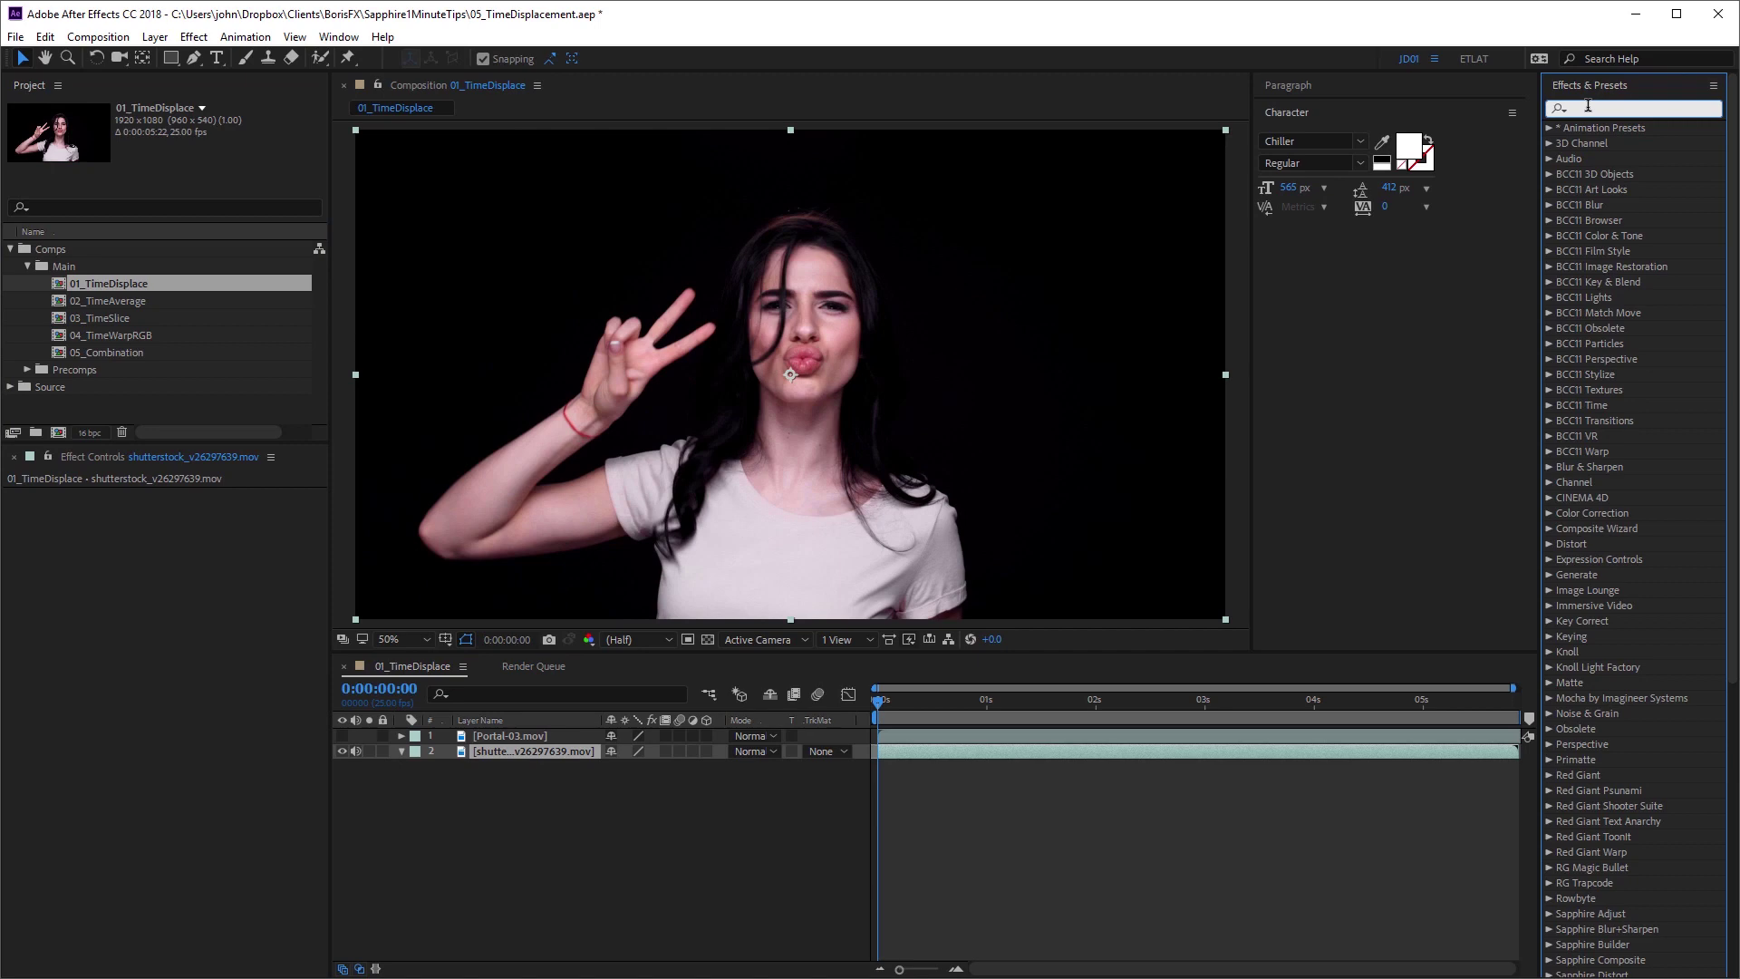
{"action": "type", "text": "timedi"}
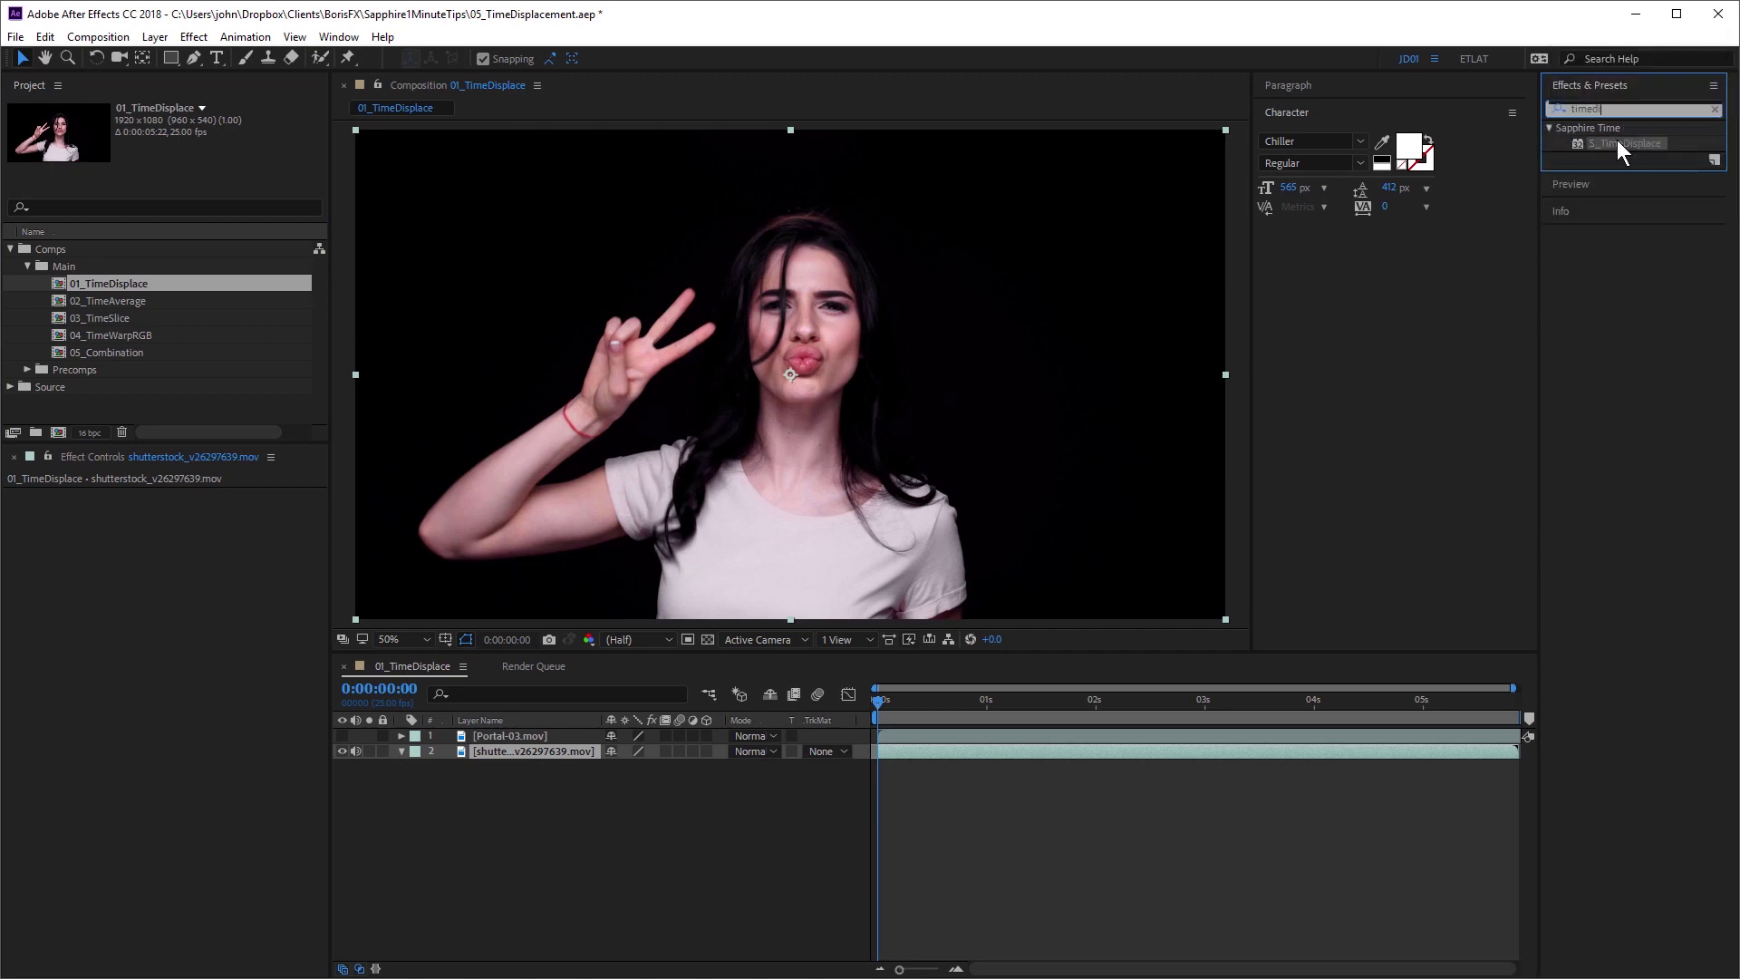
{"action": "double_click", "coordinate": [1616, 142]}
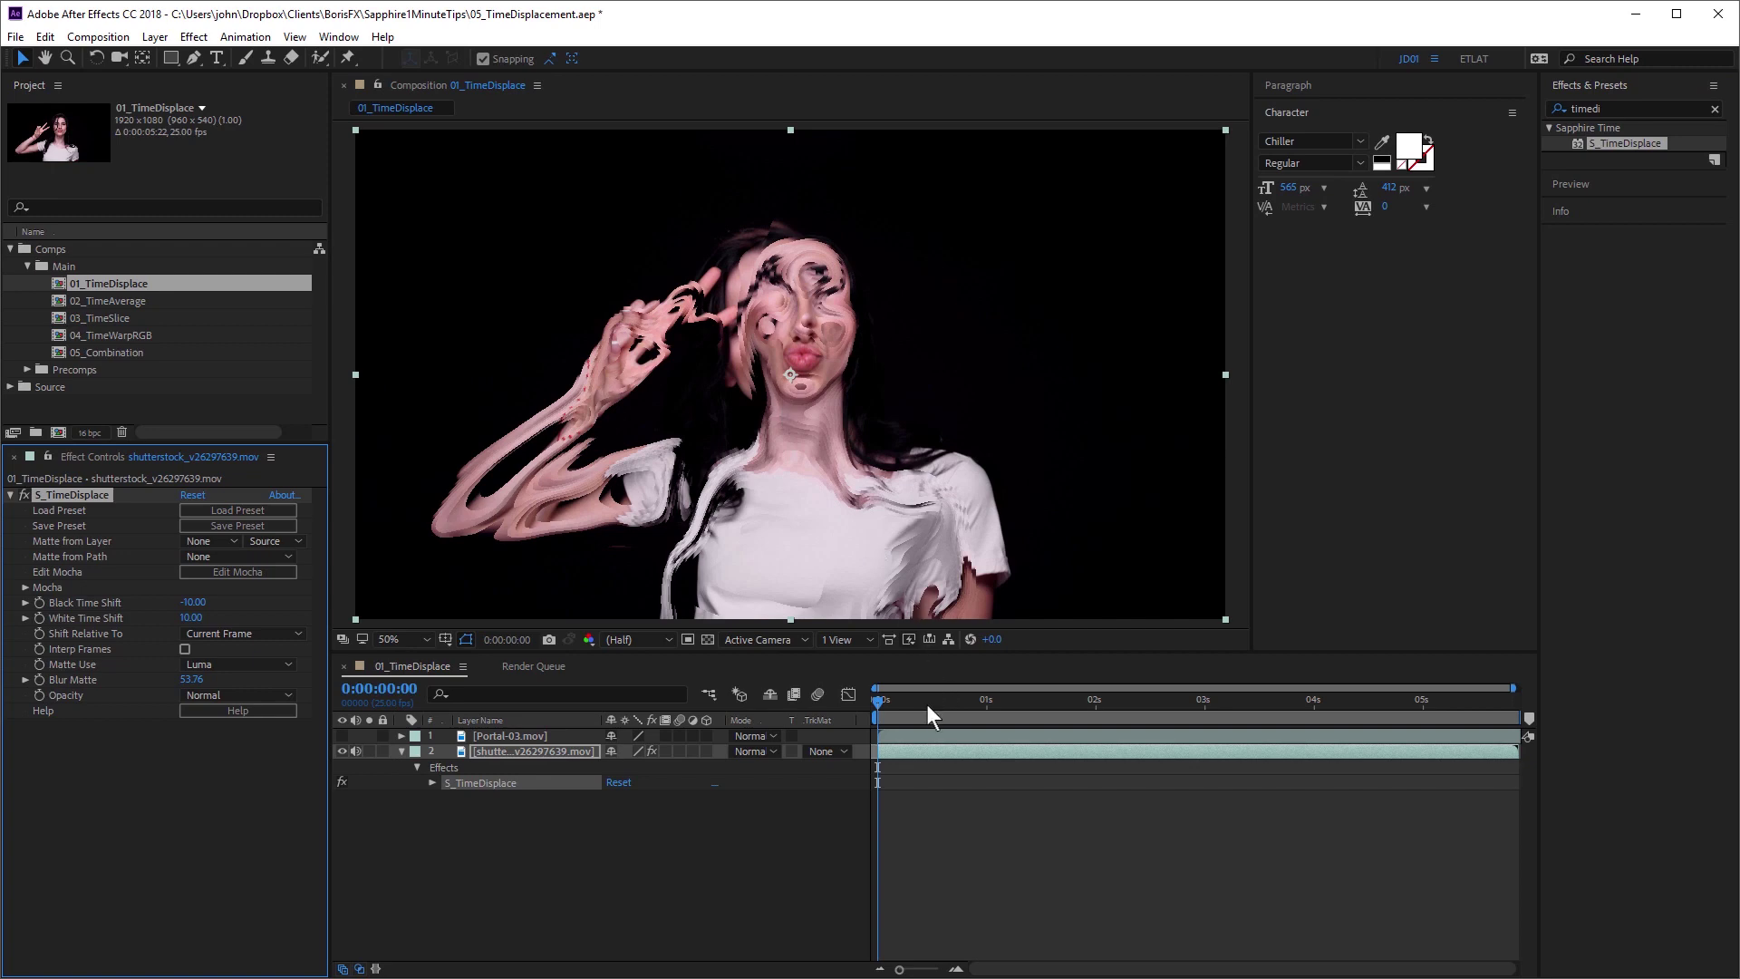
{"action": "left_click_drag", "start_coordinate": [922, 709], "coordinate": [924, 709]}
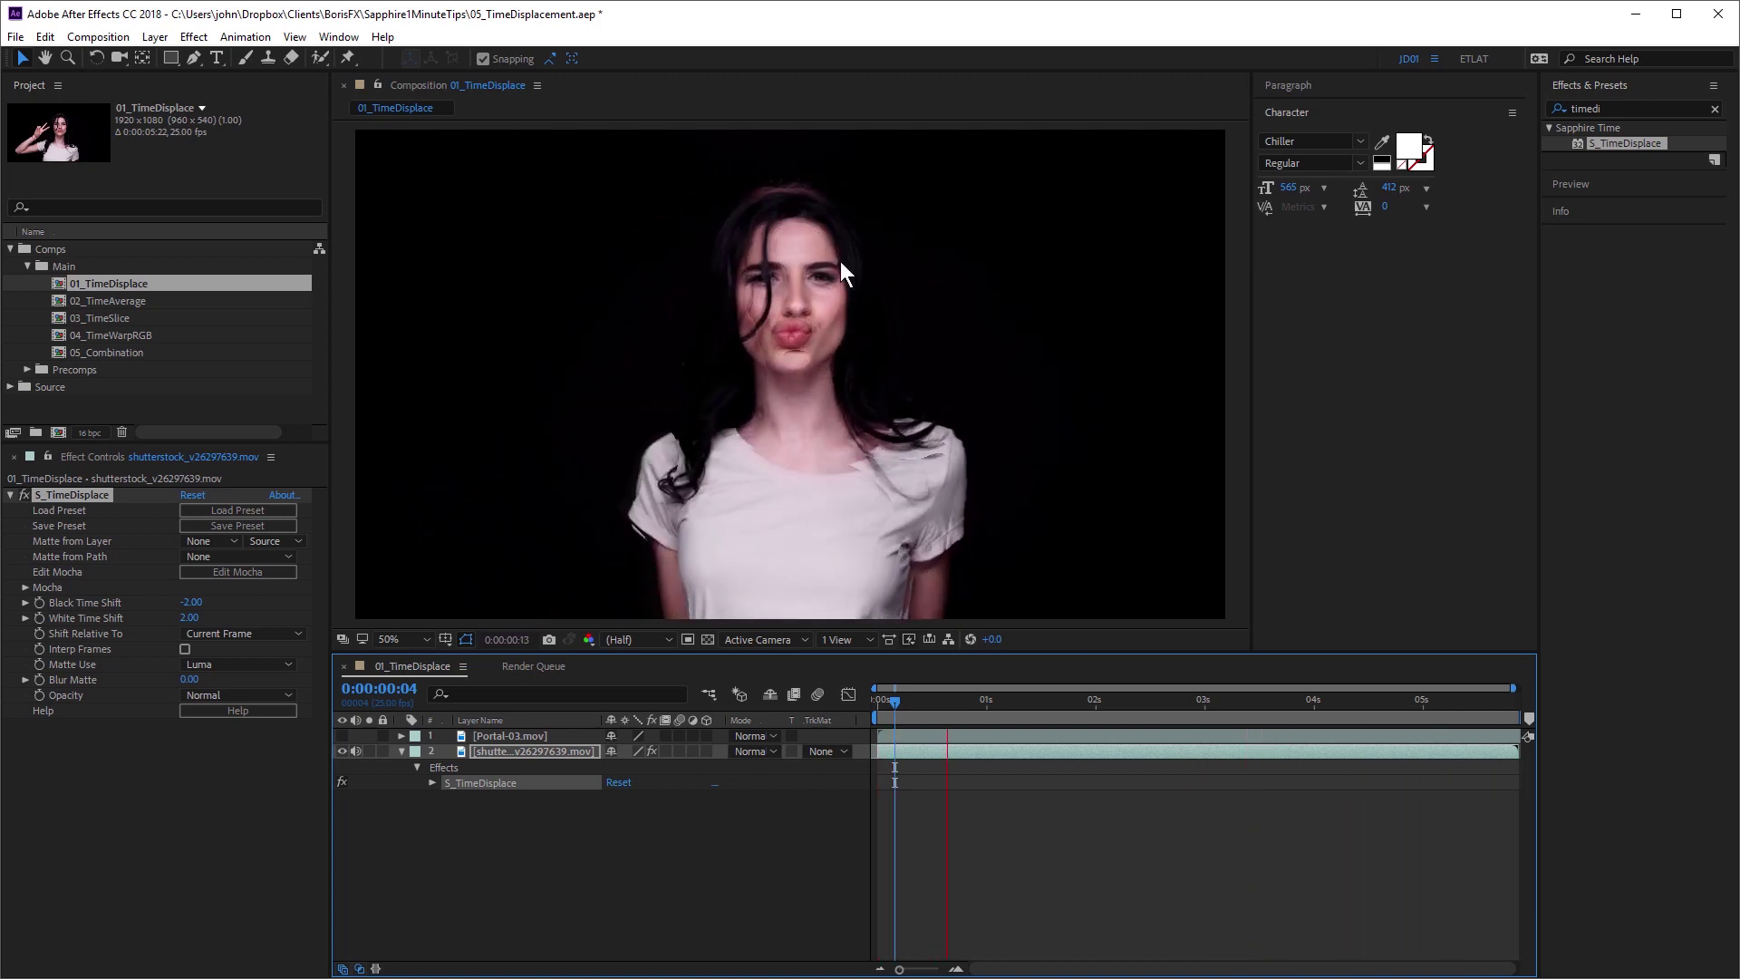
Step: Stop playback and inspect frame 0:00:00:23 at 100% Full resolution
{"action": "key", "text": "space"}
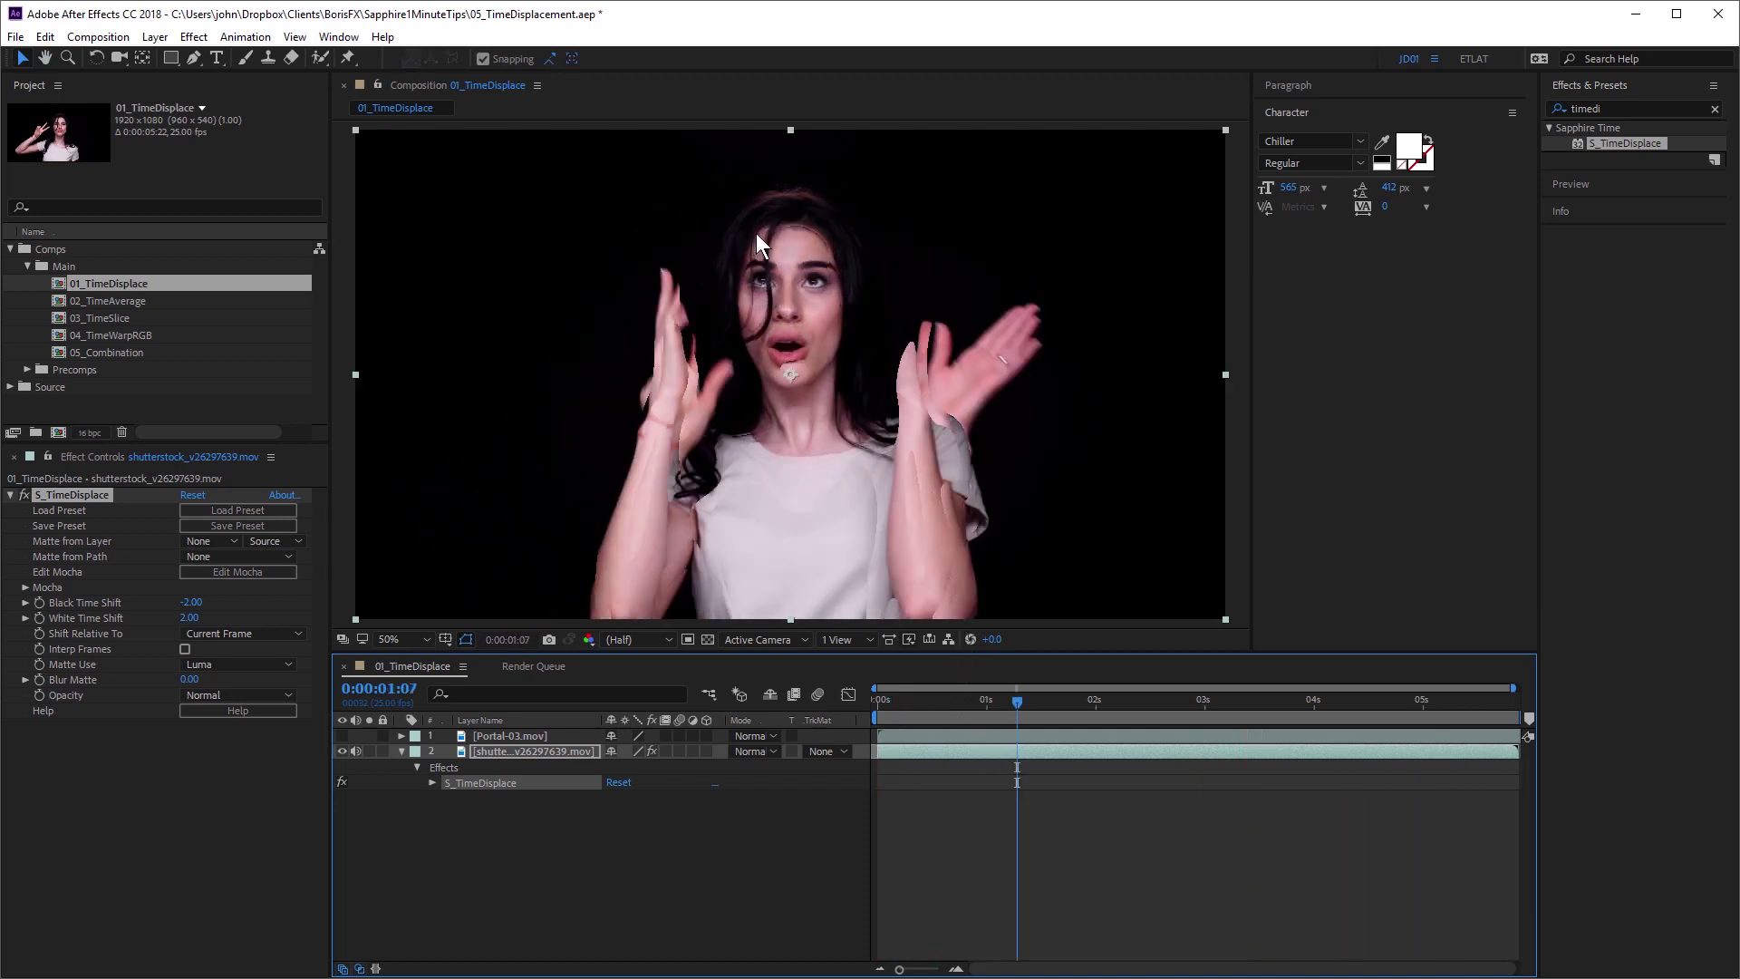
{"action": "key", "text": "slash"}
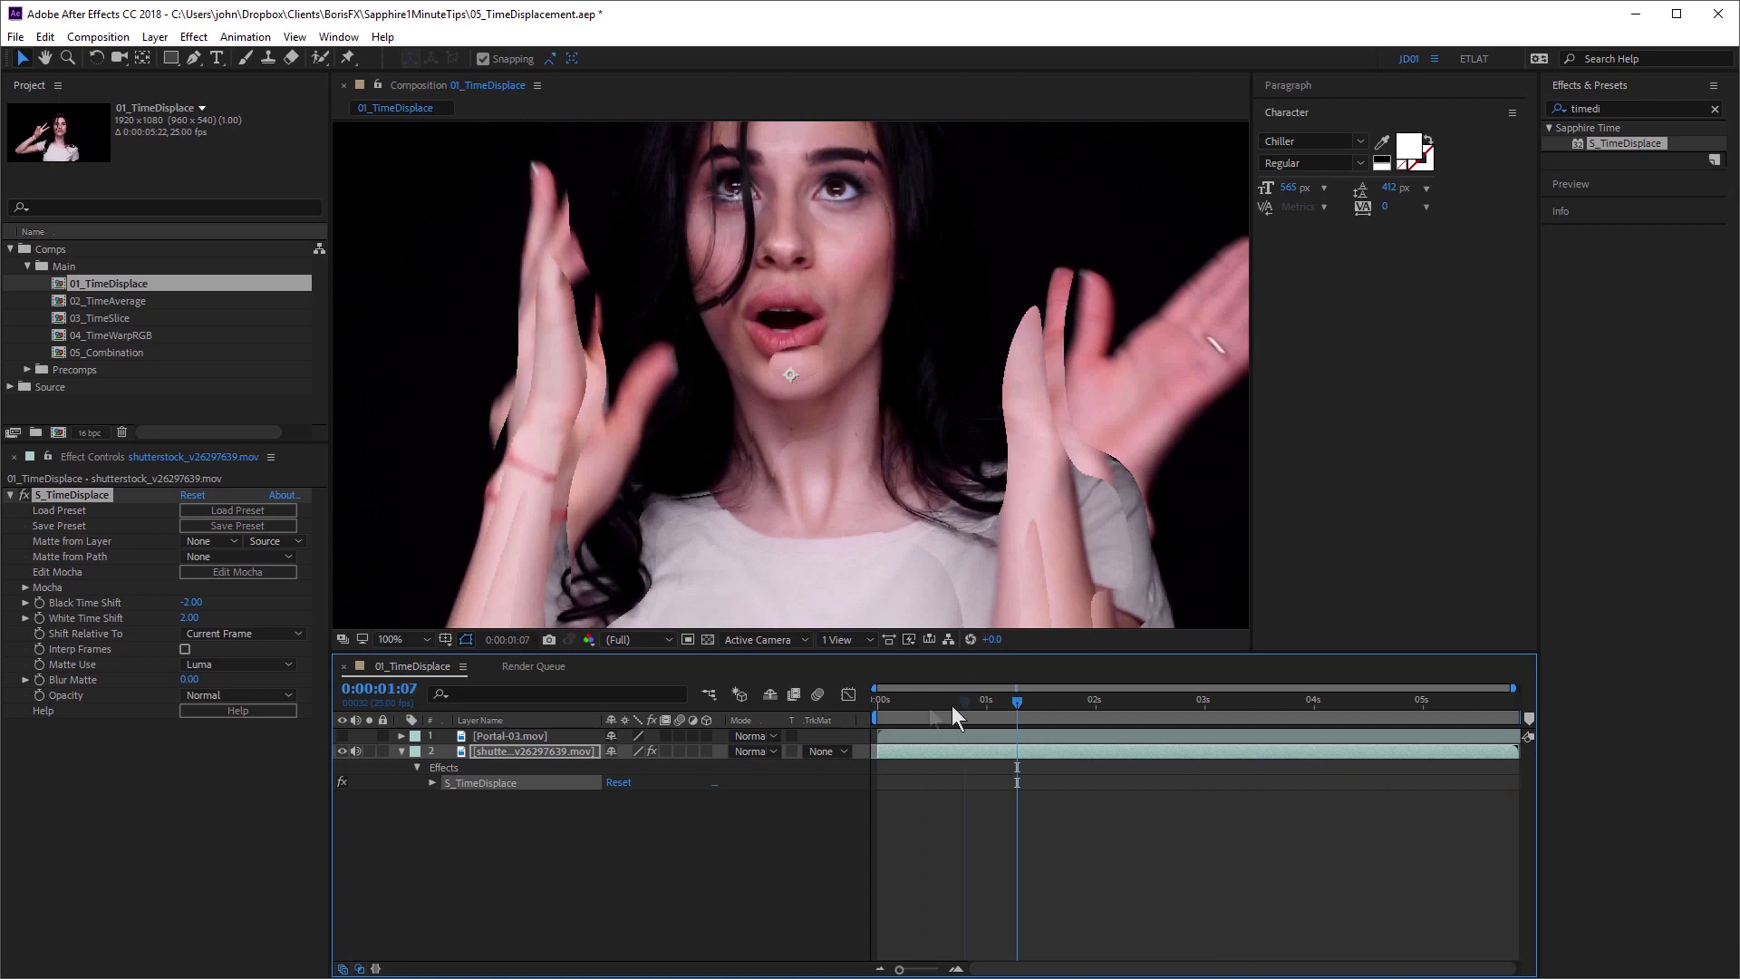
{"action": "left_click_drag", "start_coordinate": [956, 717], "coordinate": [983, 720]}
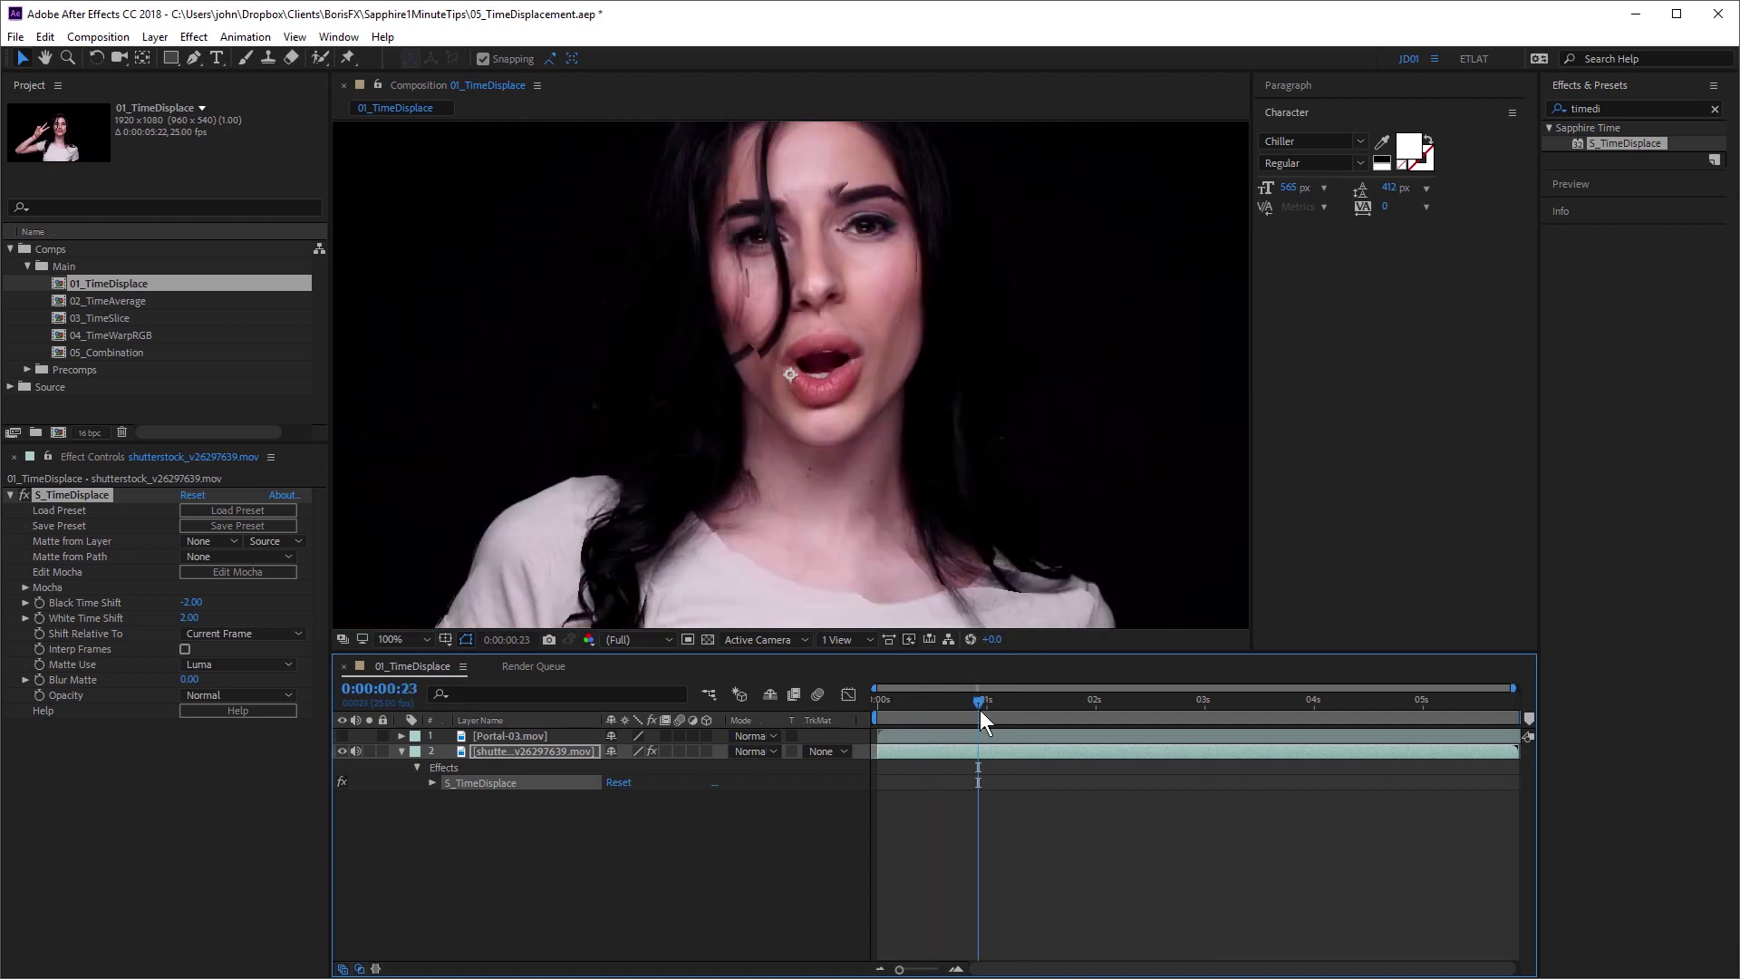
Step: Enable Interp Frames in S_TimeDisplace and preview the smoother displacement
{"action": "left_click", "coordinate": [185, 649]}
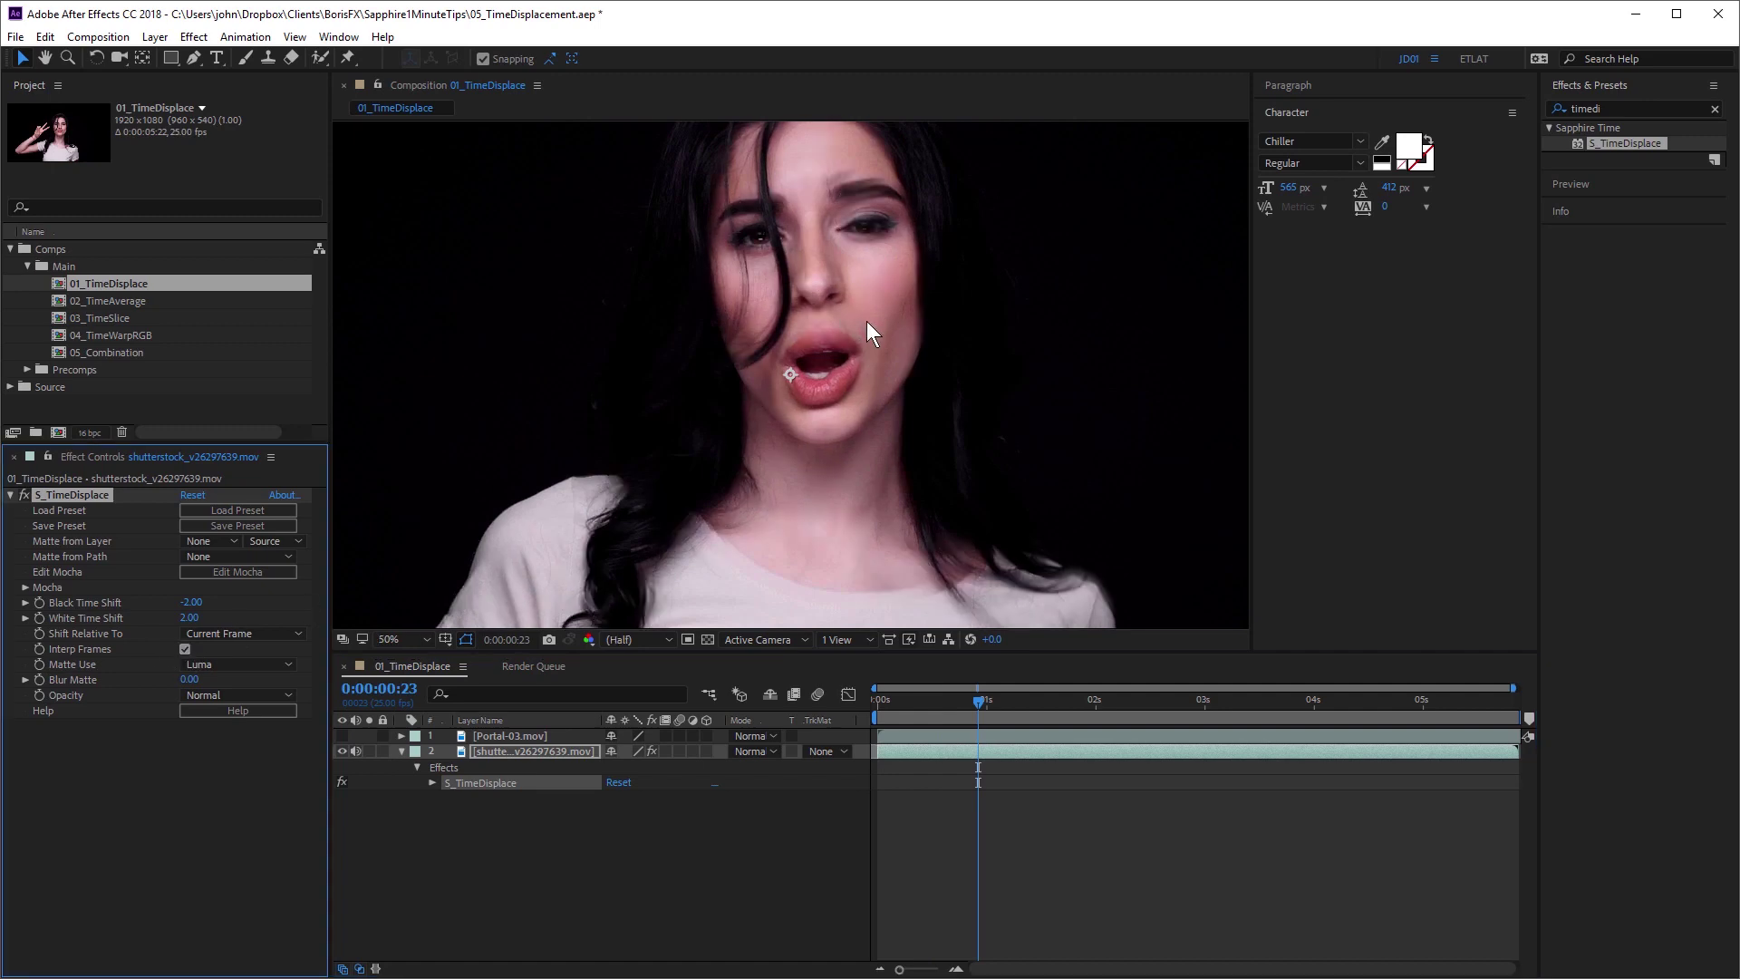
{"action": "key", "text": "space"}
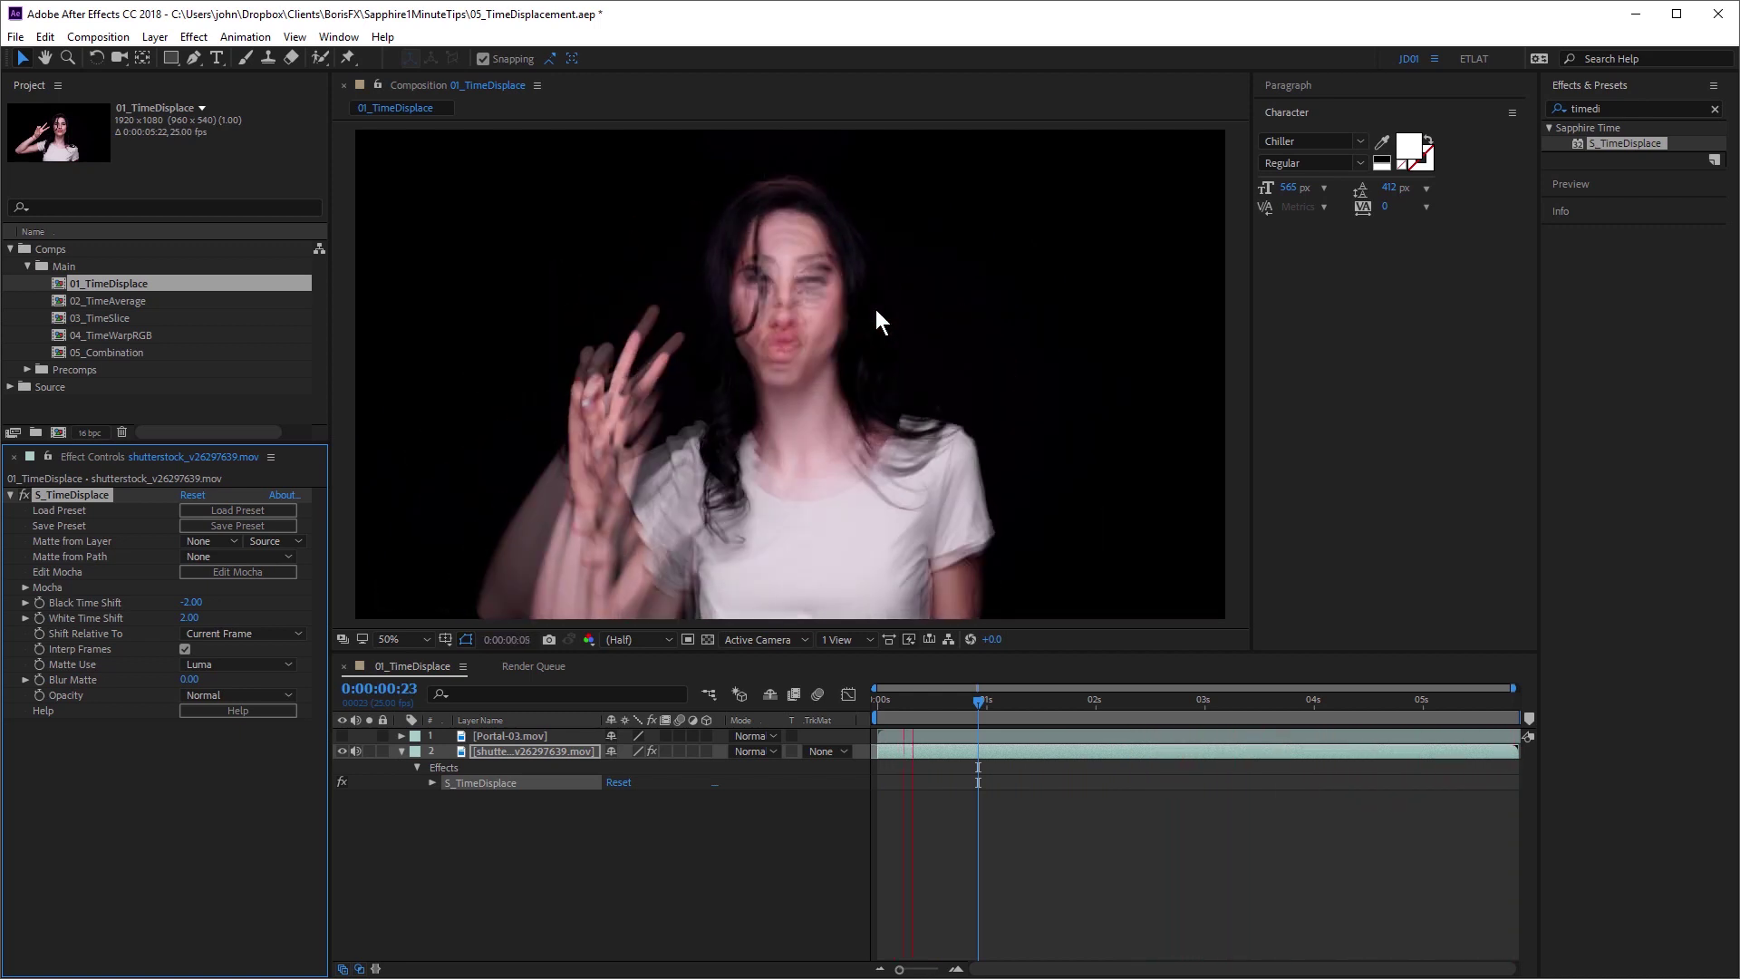
{"action": "key", "text": "space"}
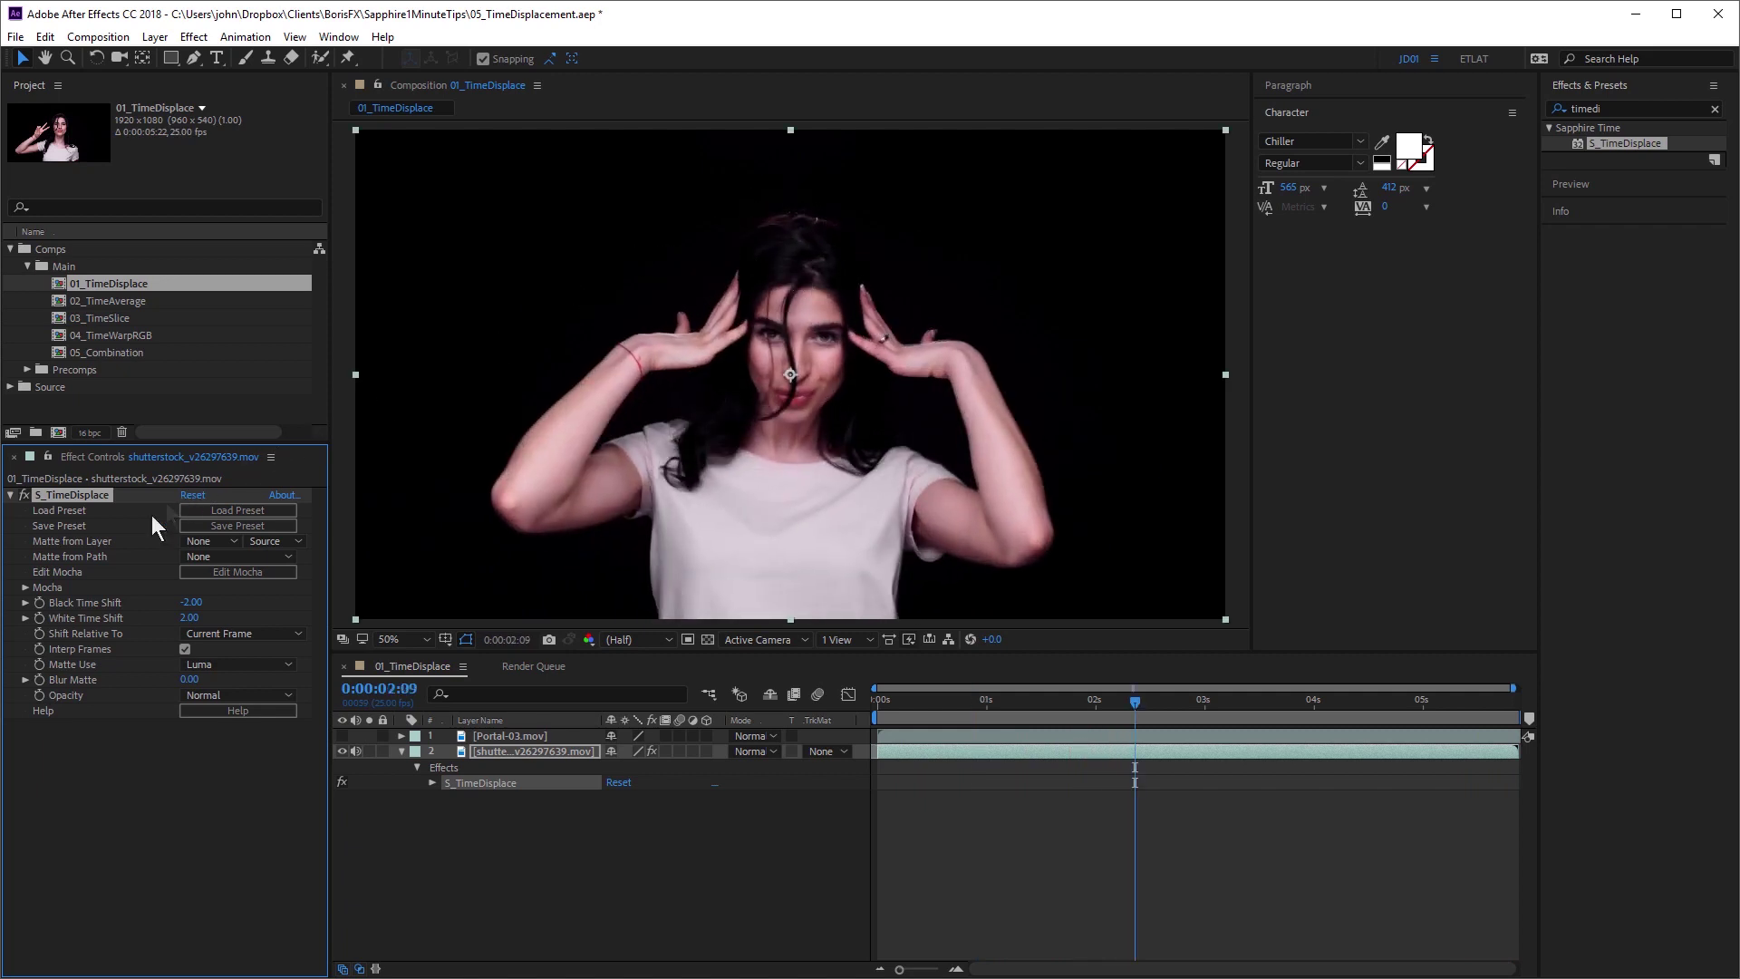
Step: Set Matte from Layer to 1. Portal-03.mov, briefly showing the spiral layer before hiding it
{"action": "left_click", "coordinate": [223, 540]}
{"action": "left_click", "coordinate": [237, 586]}
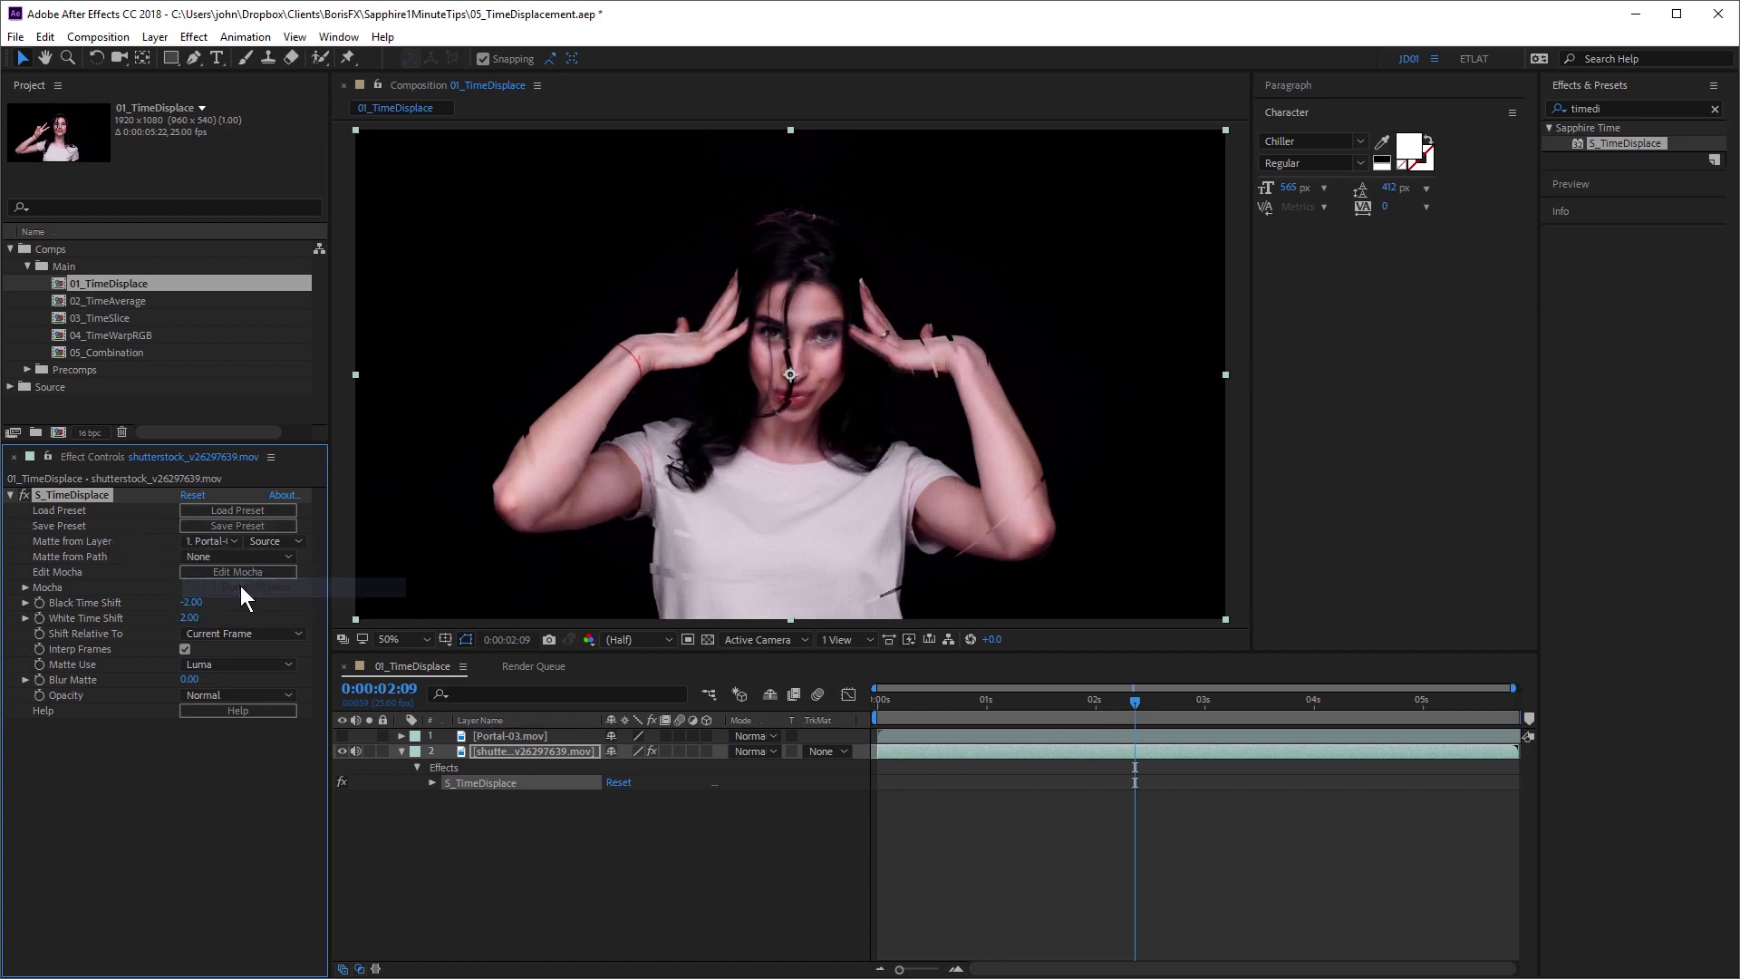
{"action": "left_click", "coordinate": [342, 735]}
{"action": "left_click_drag", "start_coordinate": [929, 716], "coordinate": [893, 712]}
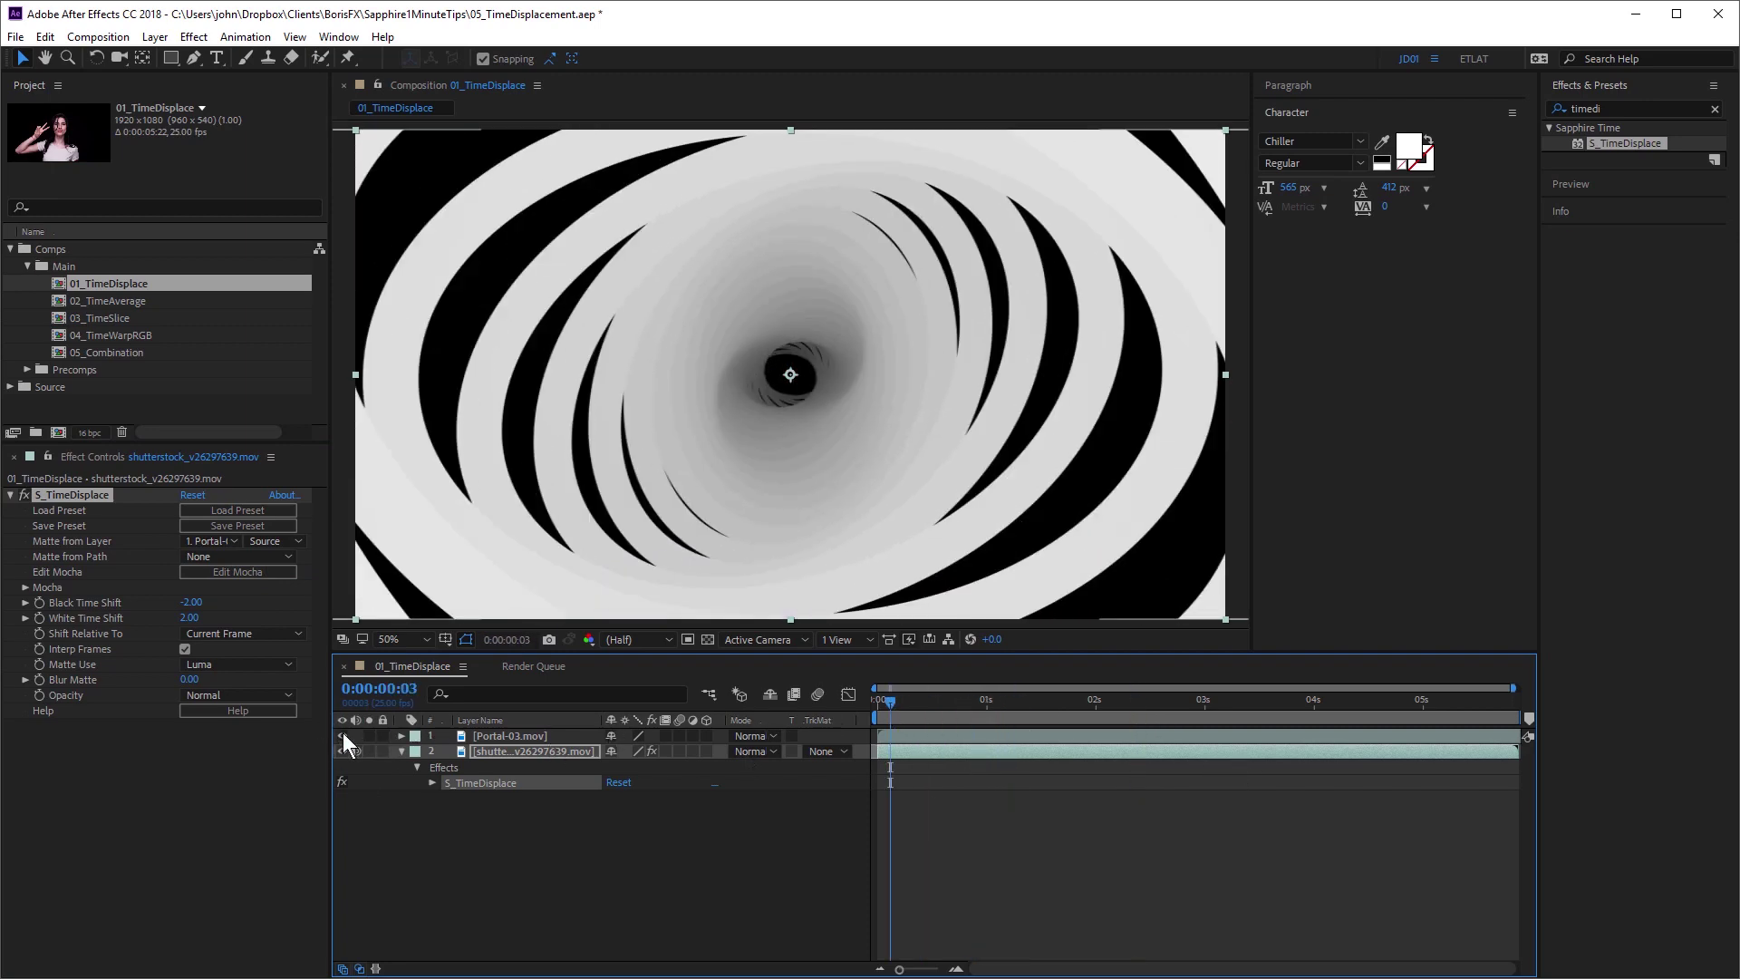
{"action": "left_click", "coordinate": [342, 735]}
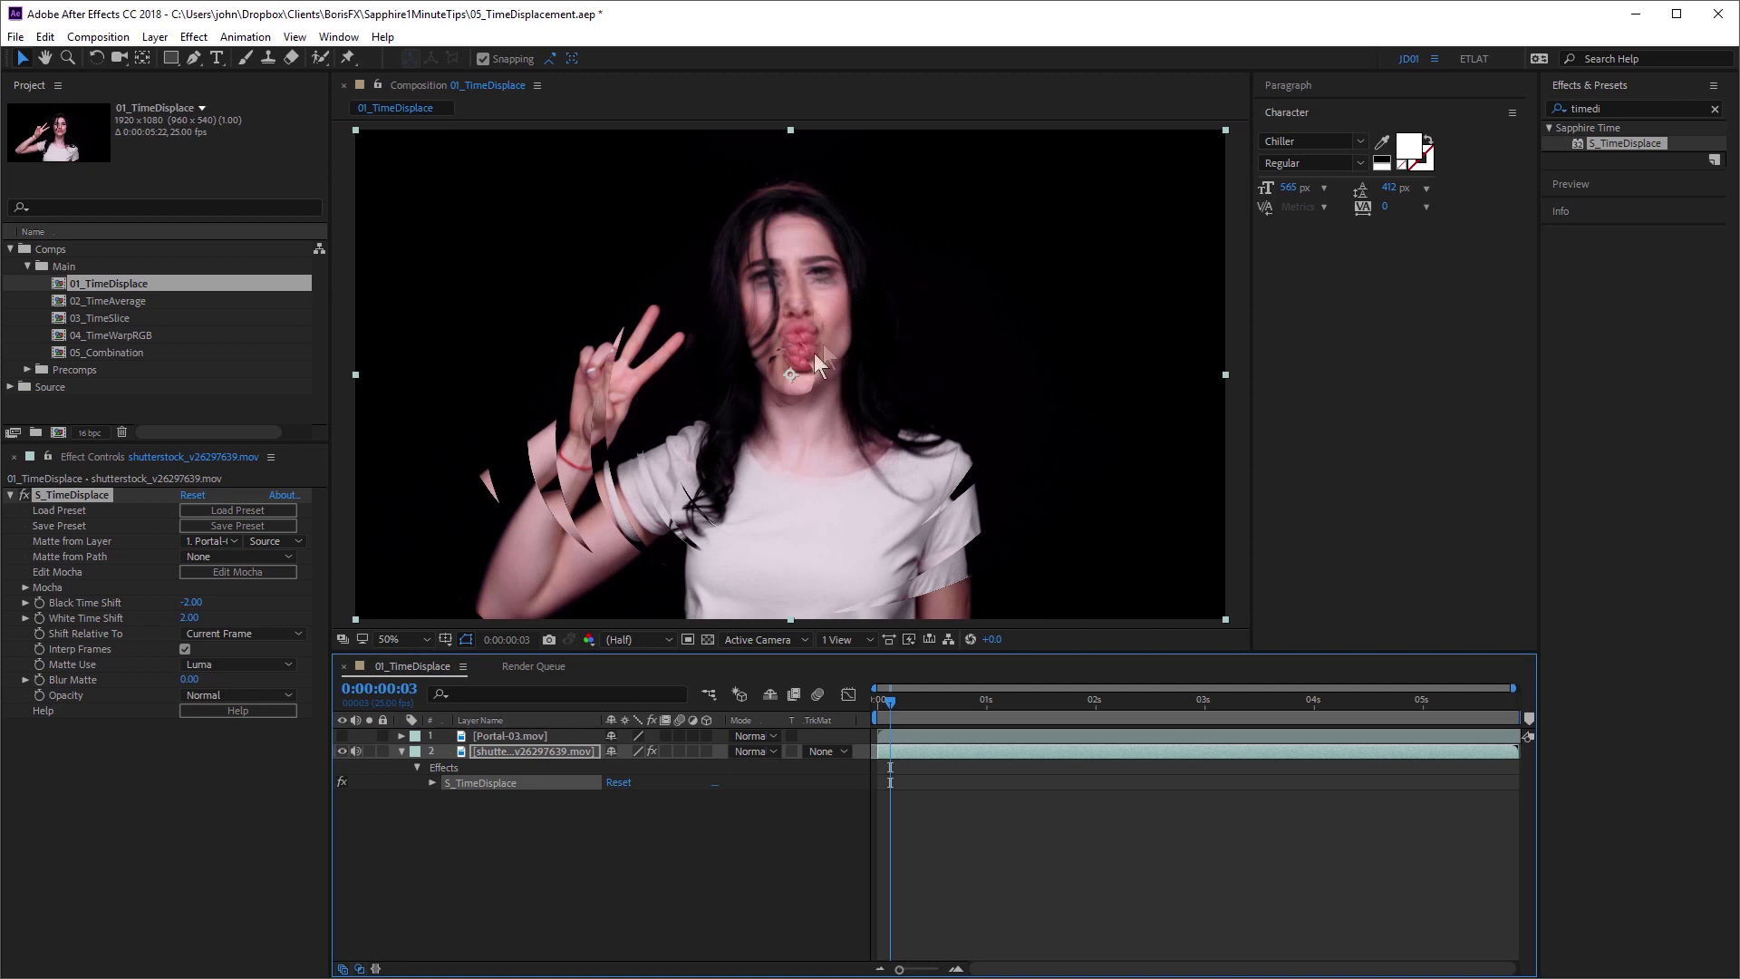
Step: Preview the matte-driven displacement from the first frame, then reveal the spiral layer
{"action": "left_click_drag", "start_coordinate": [893, 712], "coordinate": [815, 716]}
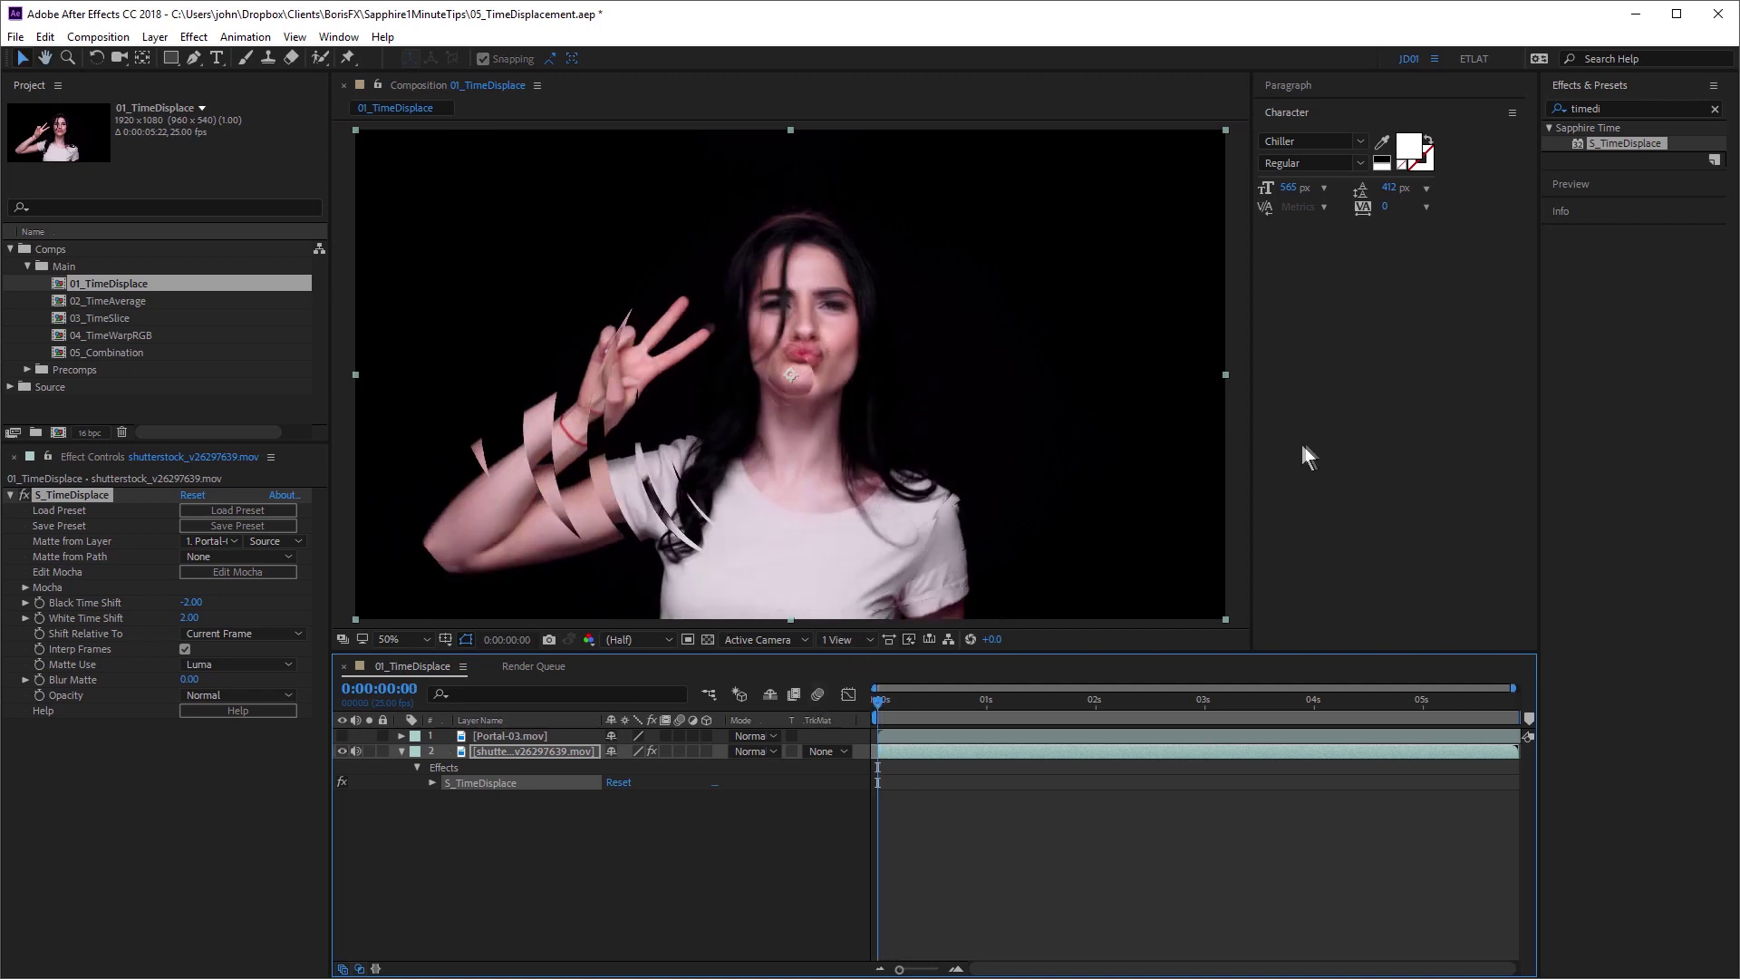
{"action": "key", "text": "space"}
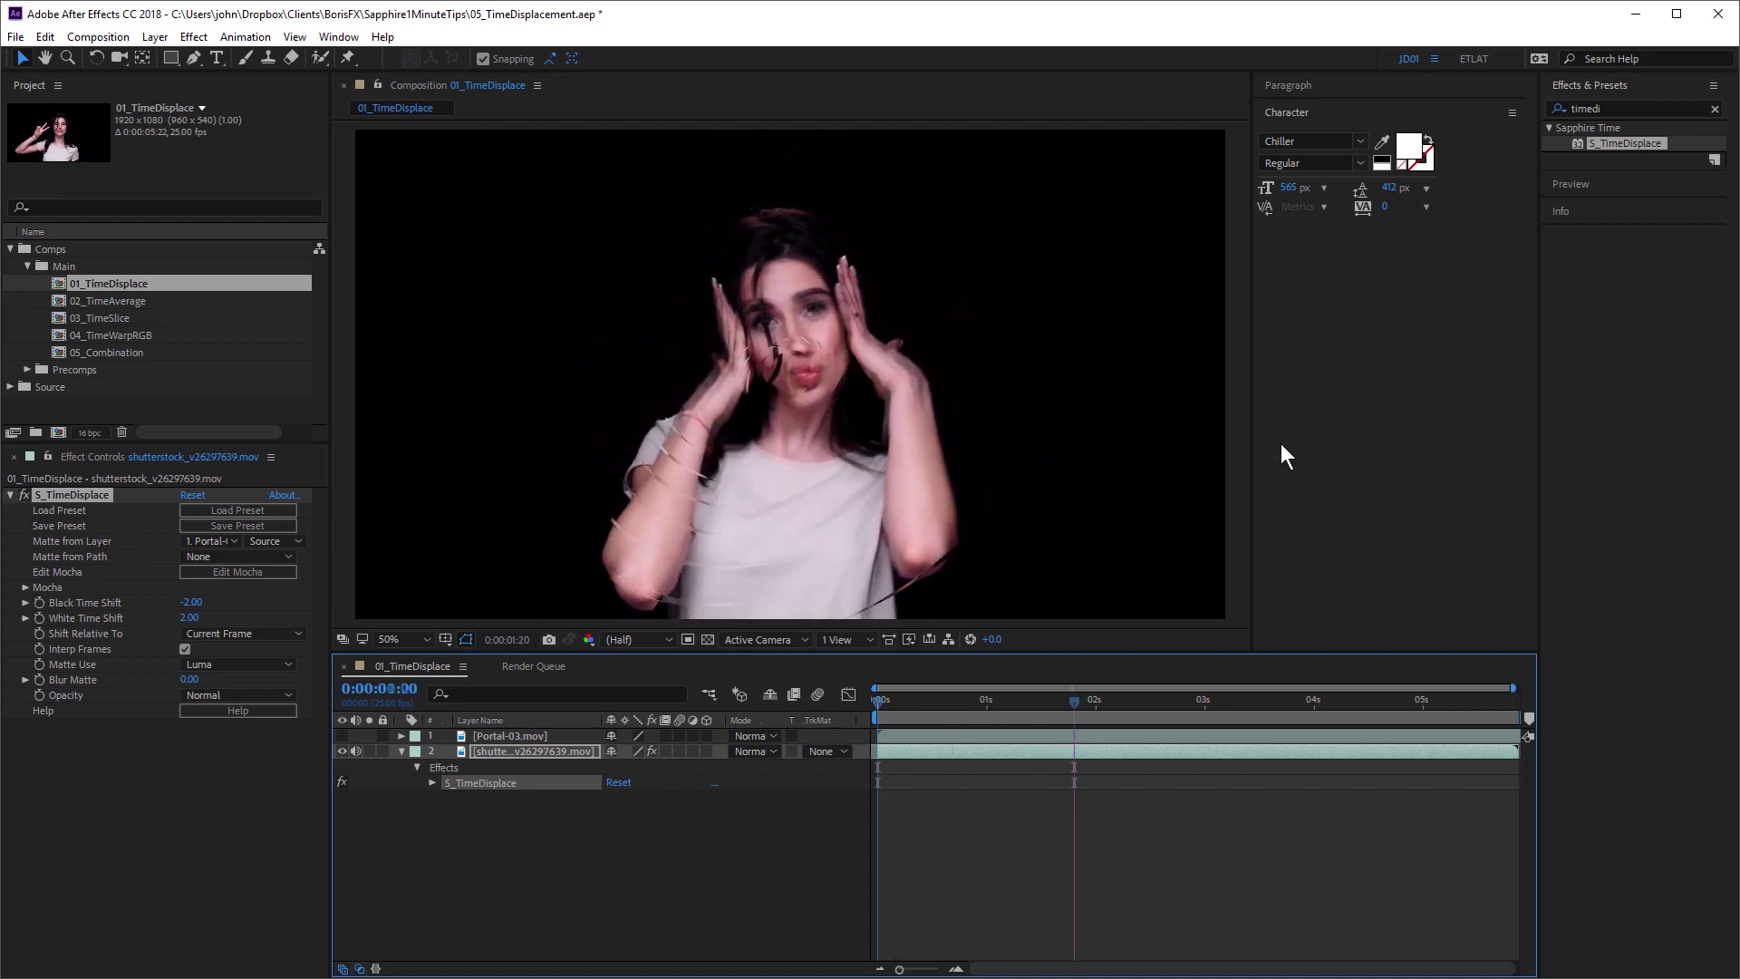
{"action": "left_click", "coordinate": [342, 736]}
Step: Set the Portal-03 layer's blend mode to Soft Light
{"action": "left_click", "coordinate": [476, 735]}
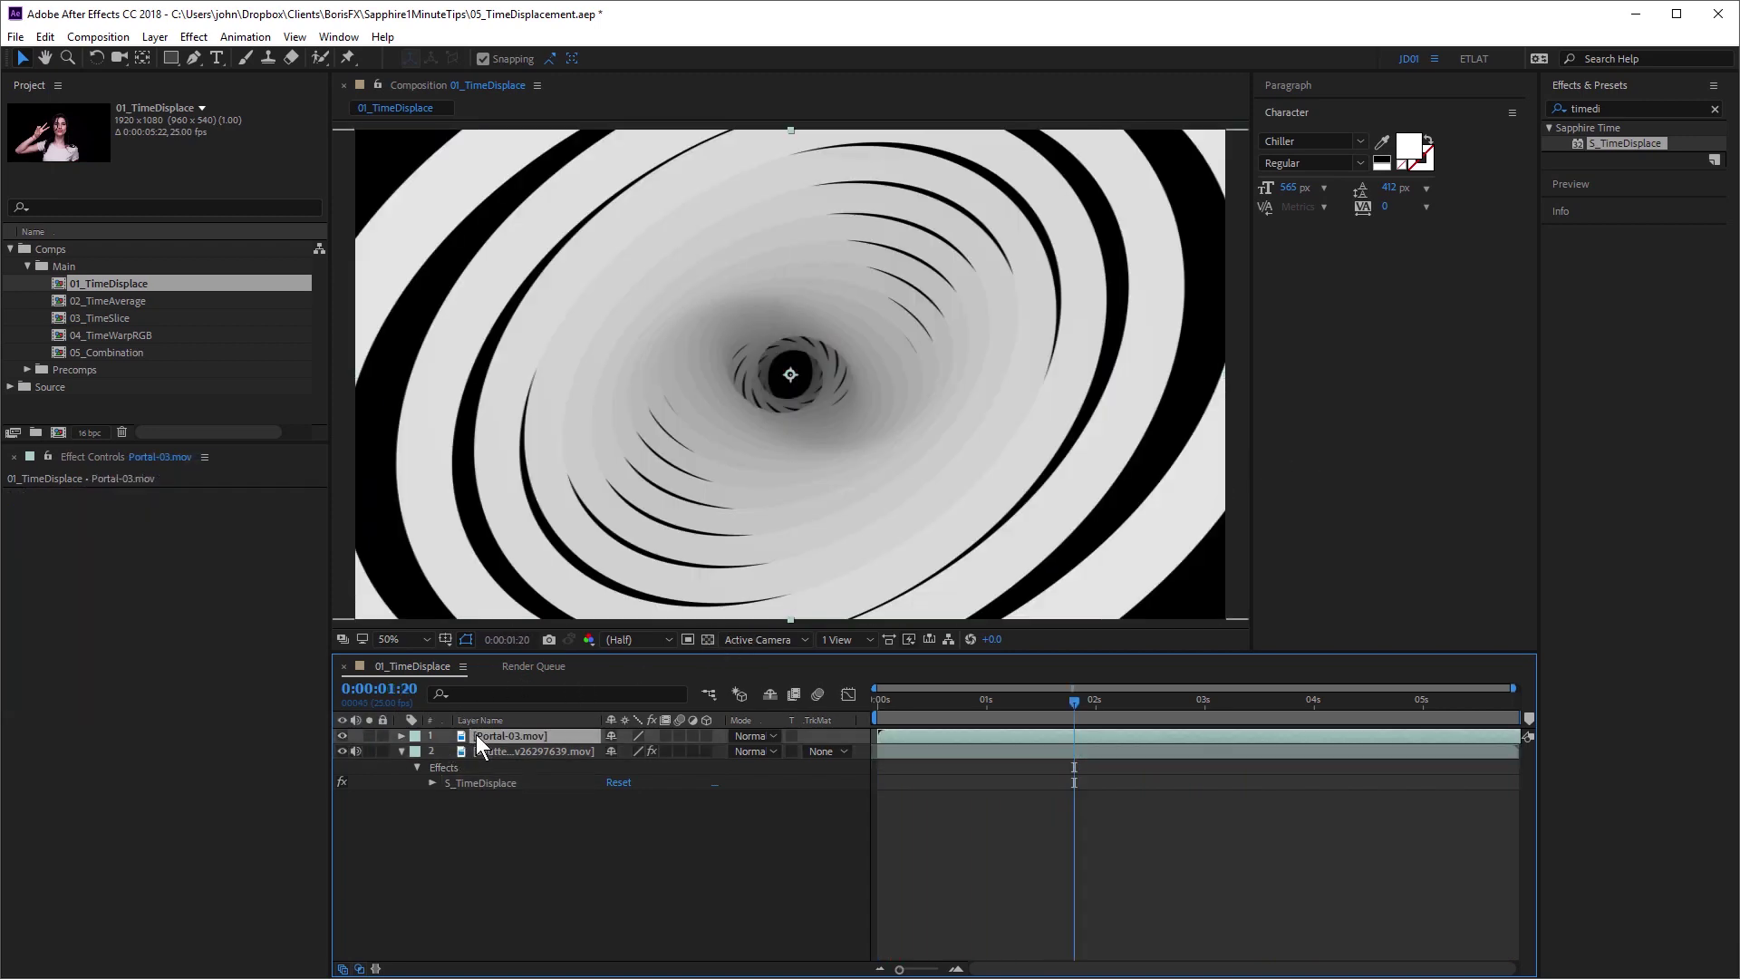
{"action": "left_click", "coordinate": [747, 735]}
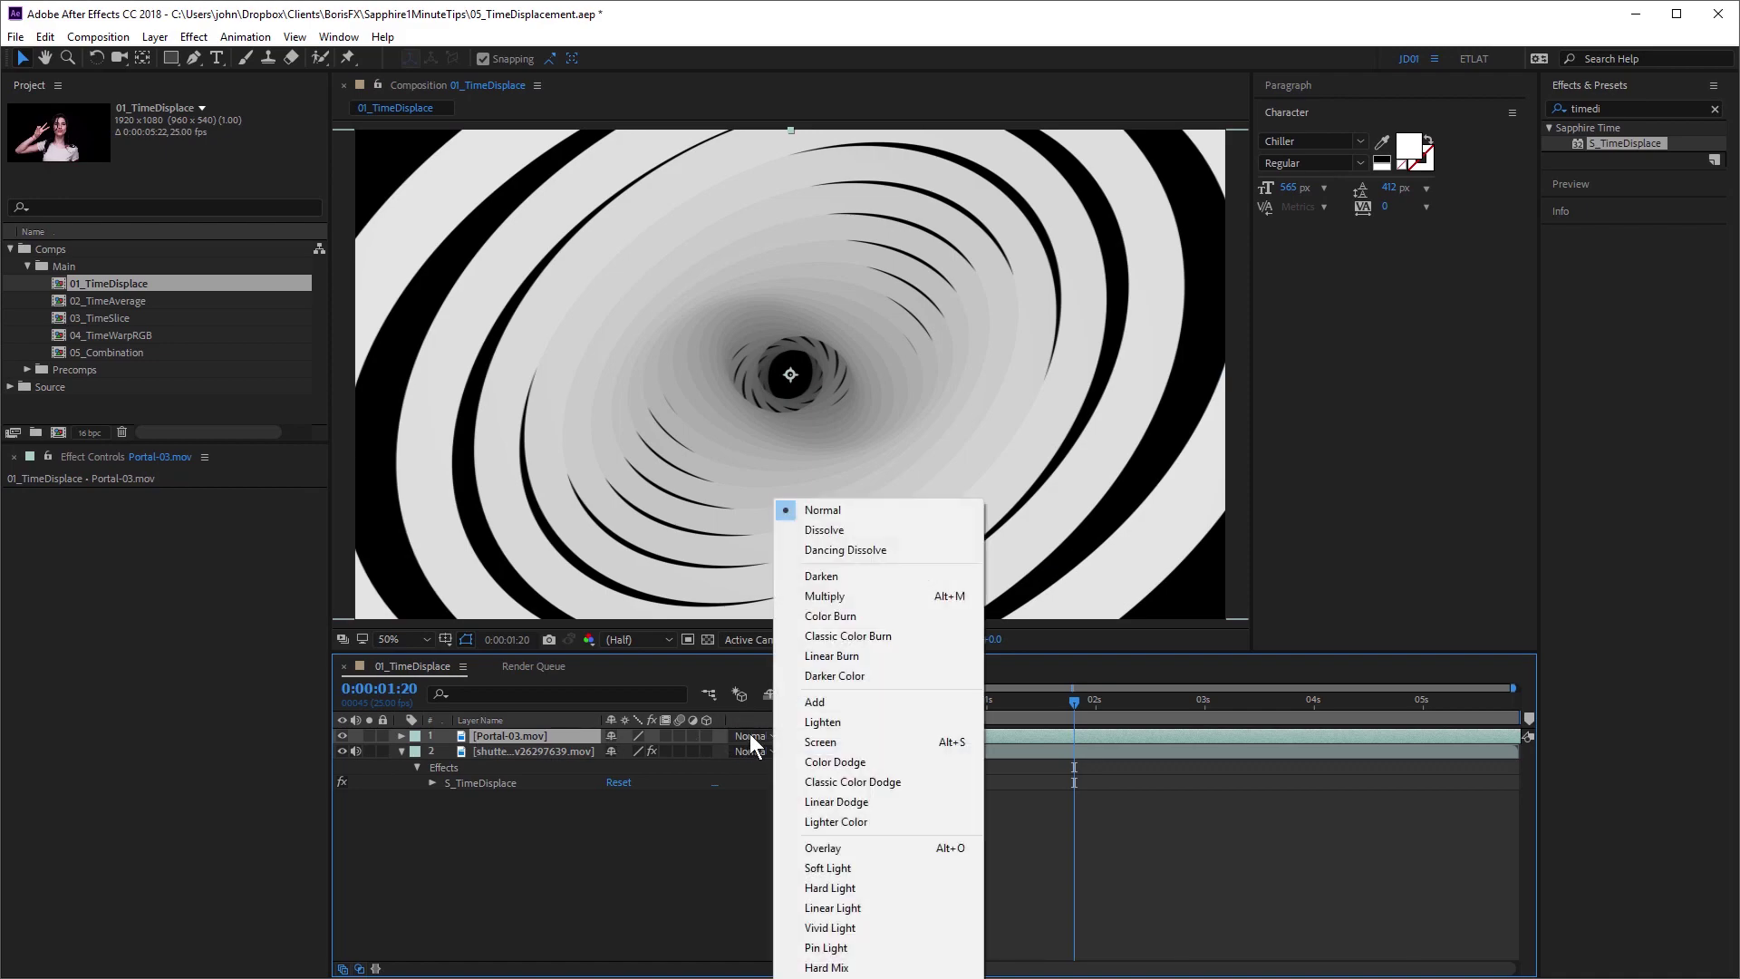
{"action": "left_click", "coordinate": [889, 868]}
Step: Preview the Soft Light spiral result in a maximized viewer, then restore it
{"action": "key", "text": "grave"}
{"action": "key", "text": "space"}
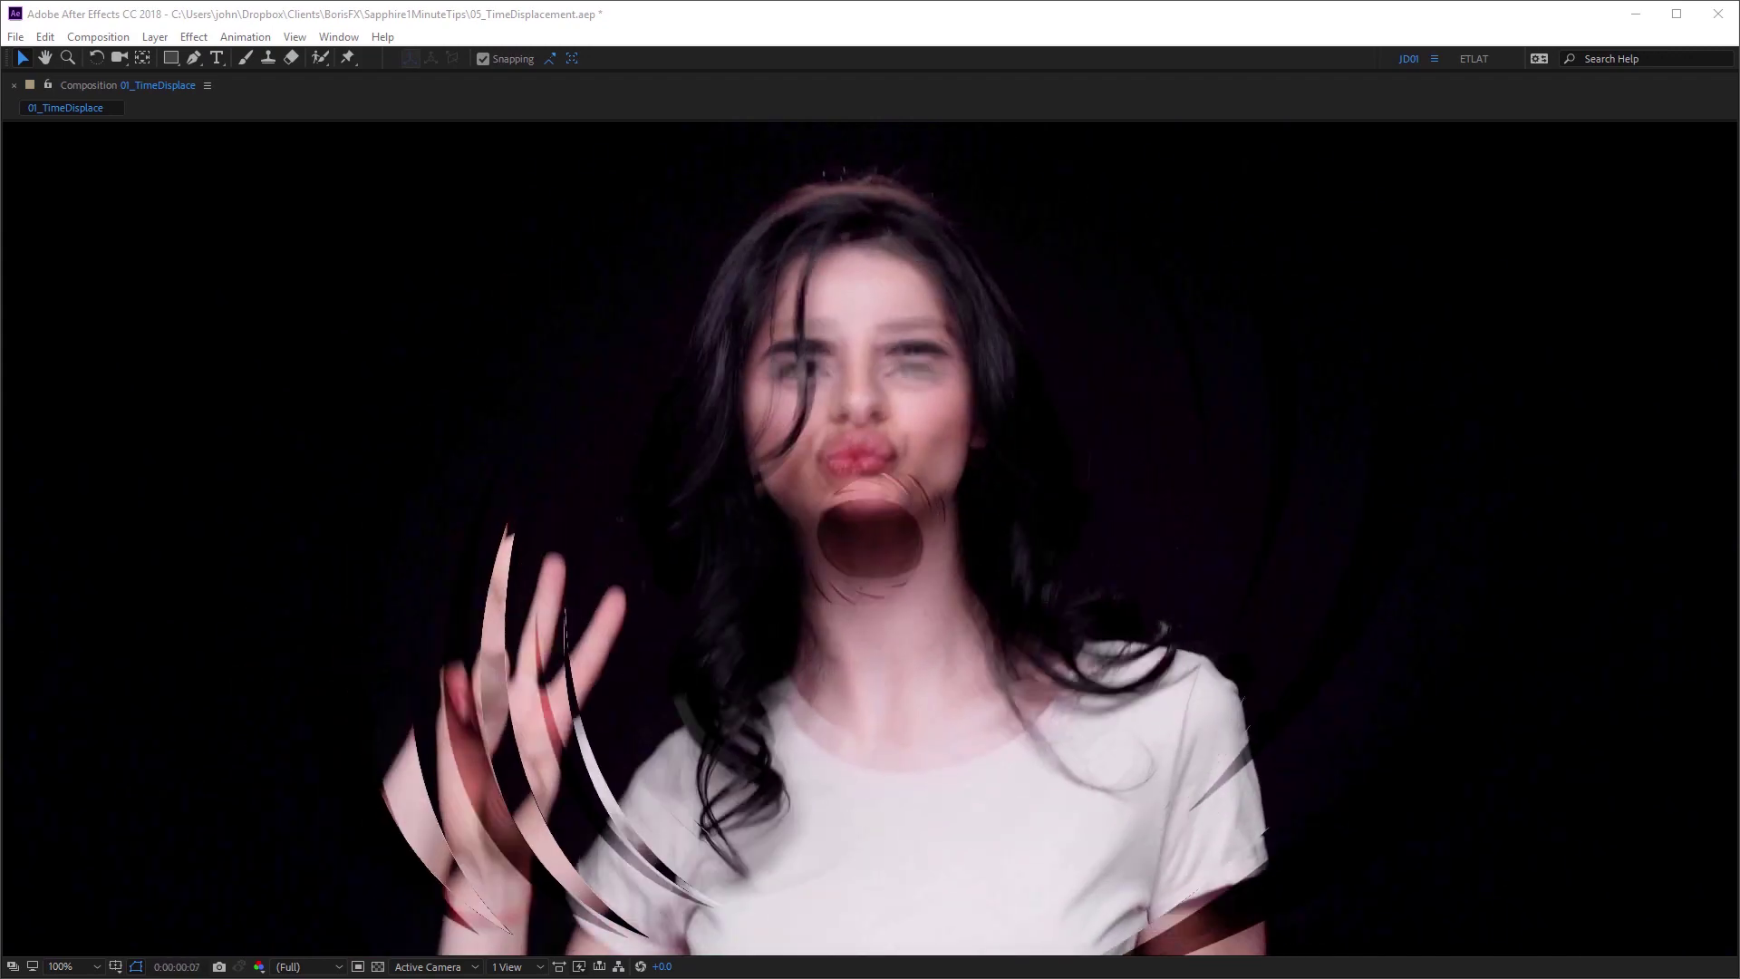
{"action": "key", "text": "space"}
{"action": "key", "text": "grave"}
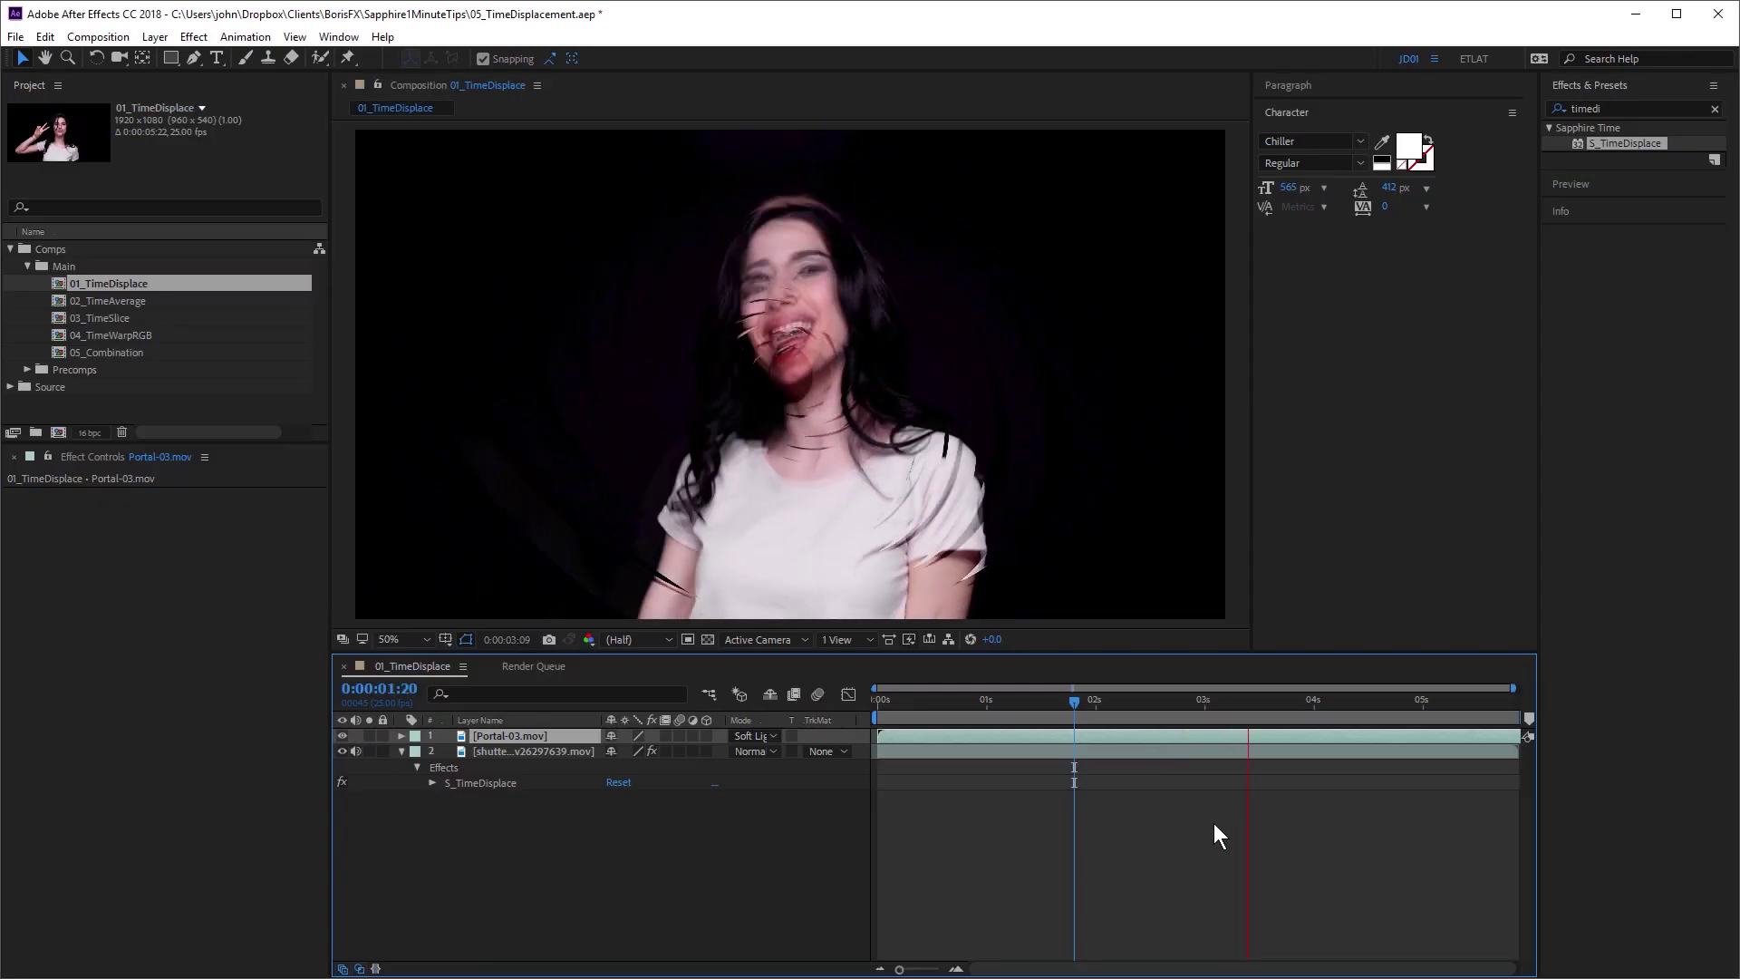